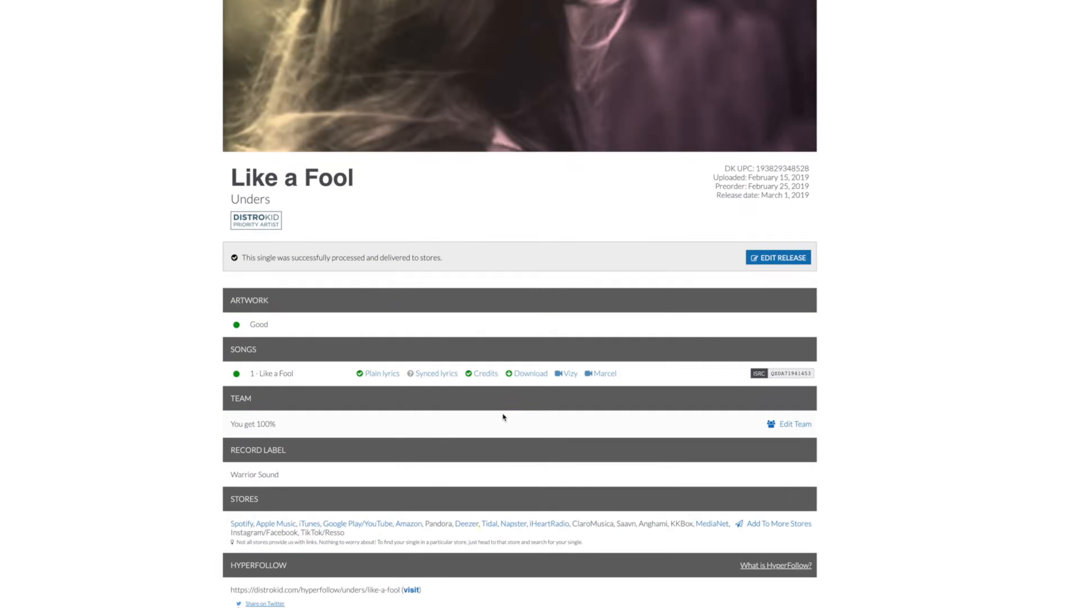
{"action": "scroll", "coordinate": [404, 226], "scroll_direction": "up", "scroll_amount": 1}
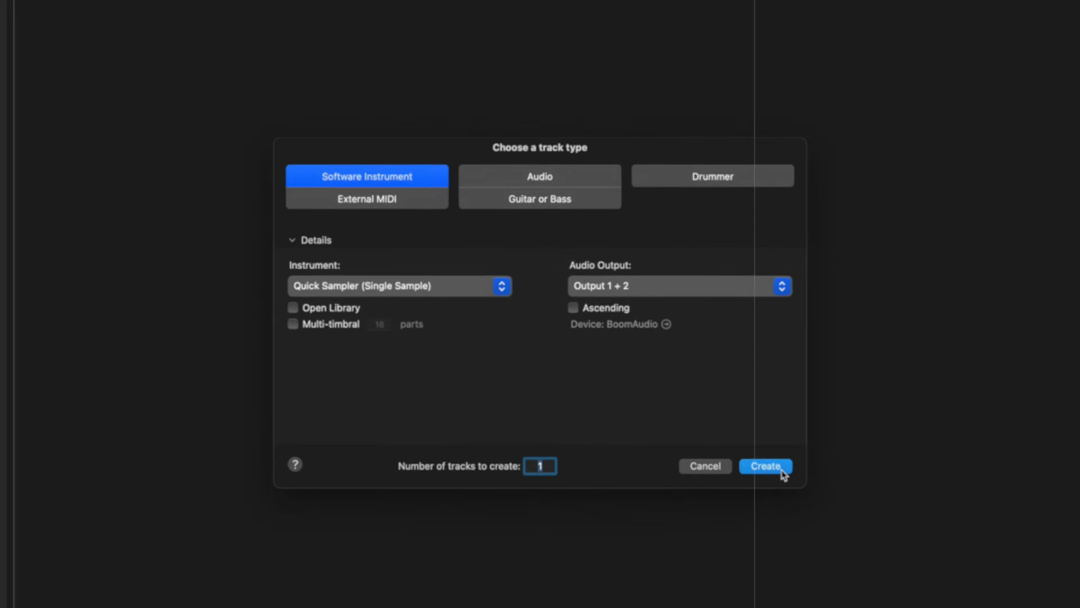
Create one Quick Sampler (Single Sample) software instrument track and load lyncollins_think1.wav into the sampler.
{"action": "left_click", "coordinate": [778, 468]}
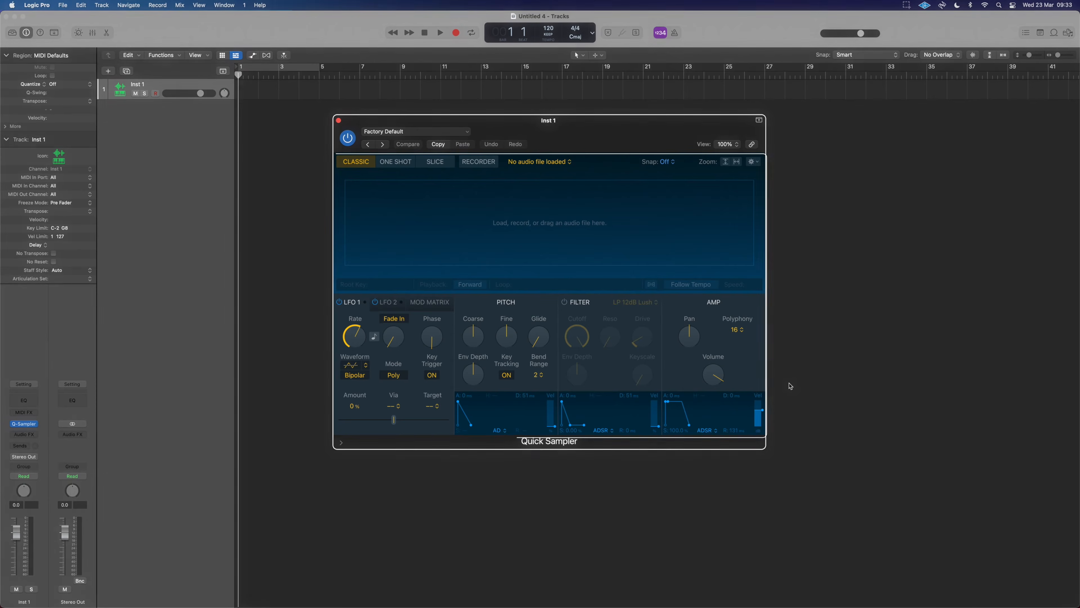
{"action": "key", "text": "f"}
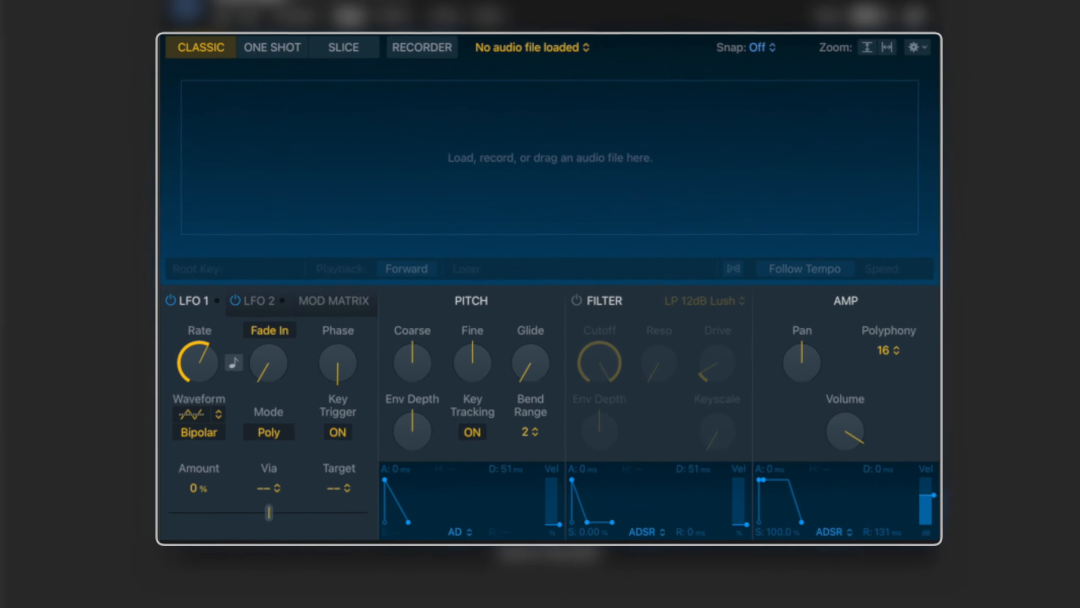
{"action": "left_click_drag", "start_coordinate": [340, 161], "coordinate": [315, 160]}
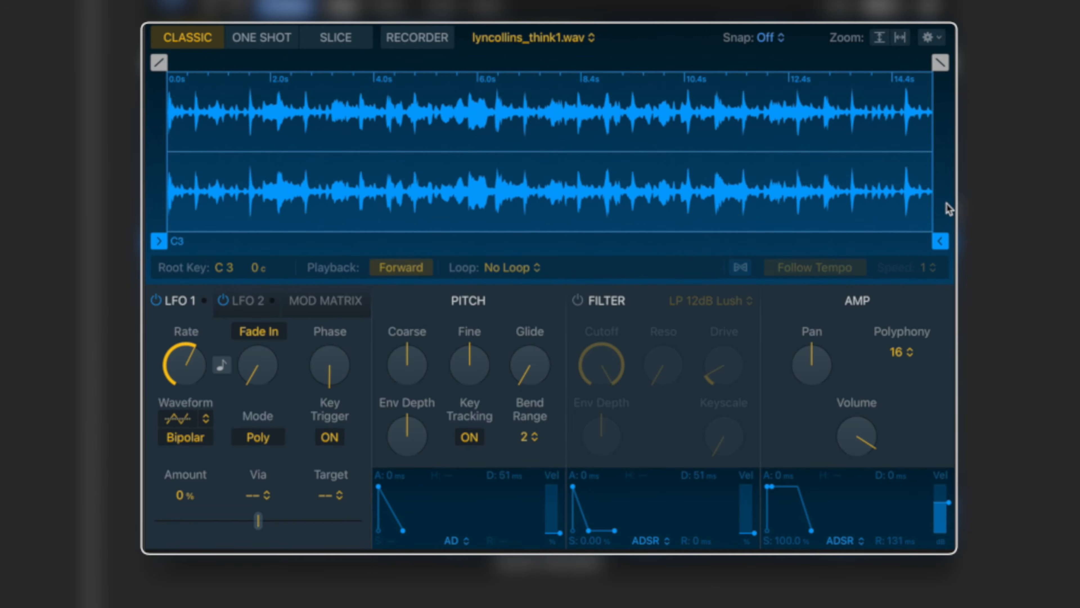
Crop the loaded break to its first 2.102 s and switch the sampler to slice mode.
{"action": "mouse_move", "coordinate": [941, 241]}
{"action": "left_mouse_down"}
{"action": "mouse_move", "coordinate": [317, 241]}
{"action": "mouse_move", "coordinate": [383, 244]}
{"action": "mouse_move", "coordinate": [267, 251]}
{"action": "mouse_move", "coordinate": [278, 257]}
{"action": "left_mouse_up"}
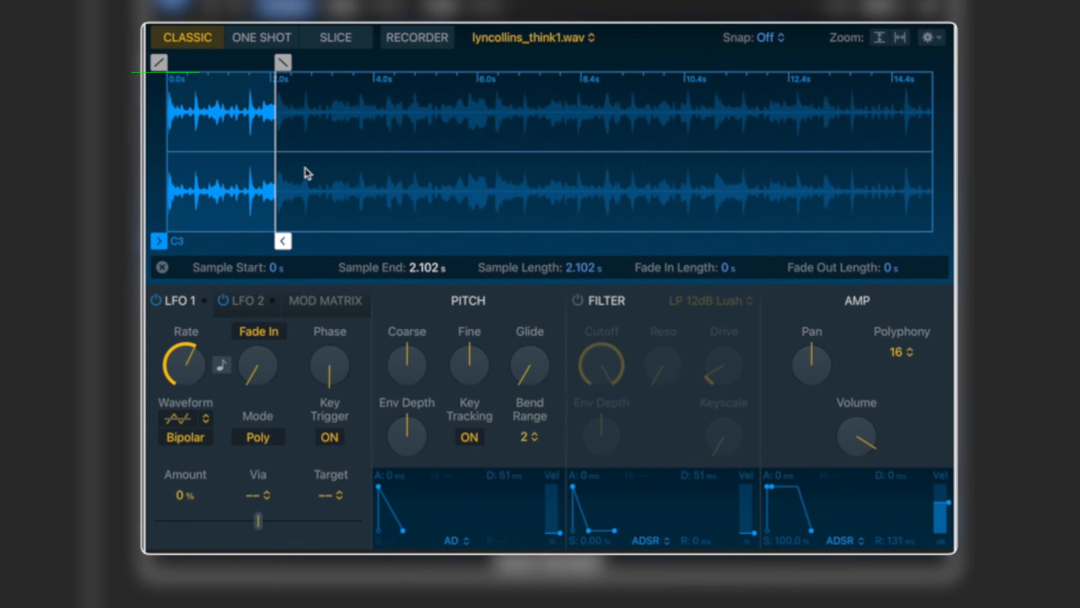
{"action": "left_click", "coordinate": [248, 213]}
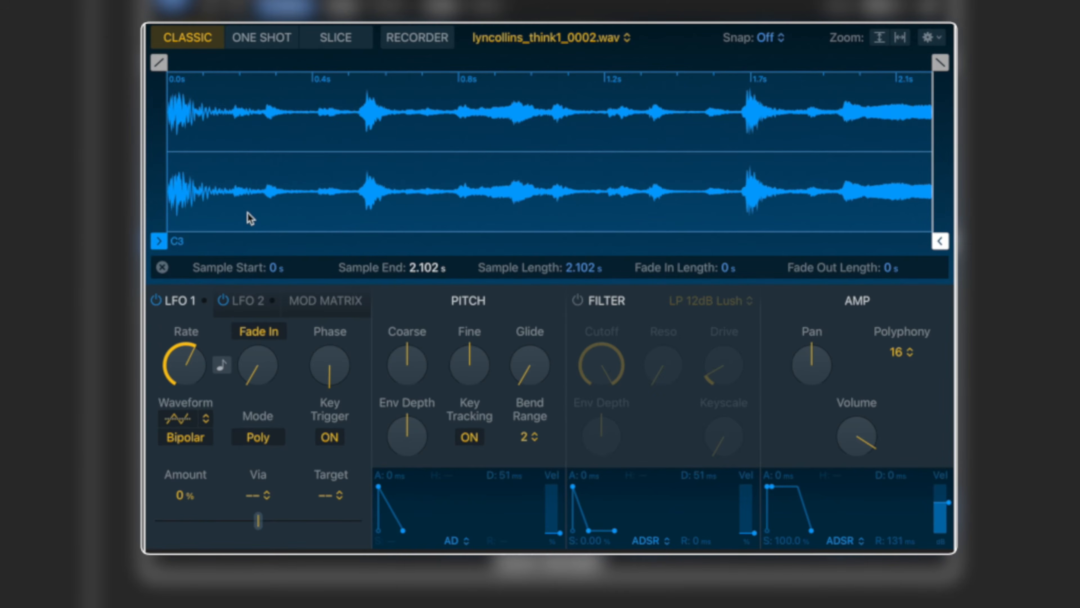
{"action": "left_click", "coordinate": [331, 41]}
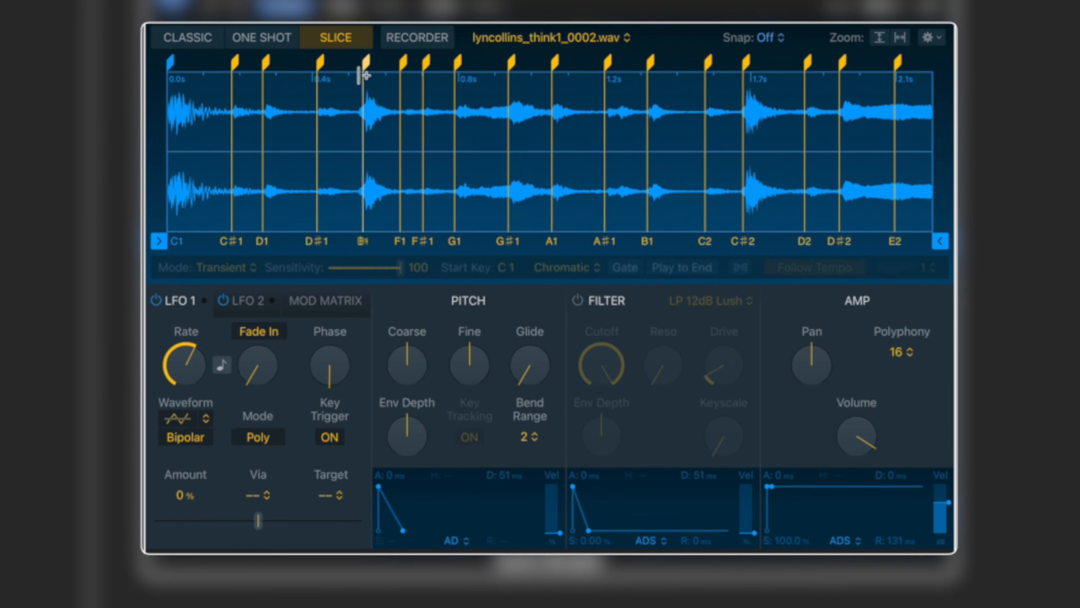
Align the E1 slice marker at 0.527 s and the C#2 marker at 1.579 s, with Snap set to Zero-X.
{"action": "left_click", "coordinate": [362, 64]}
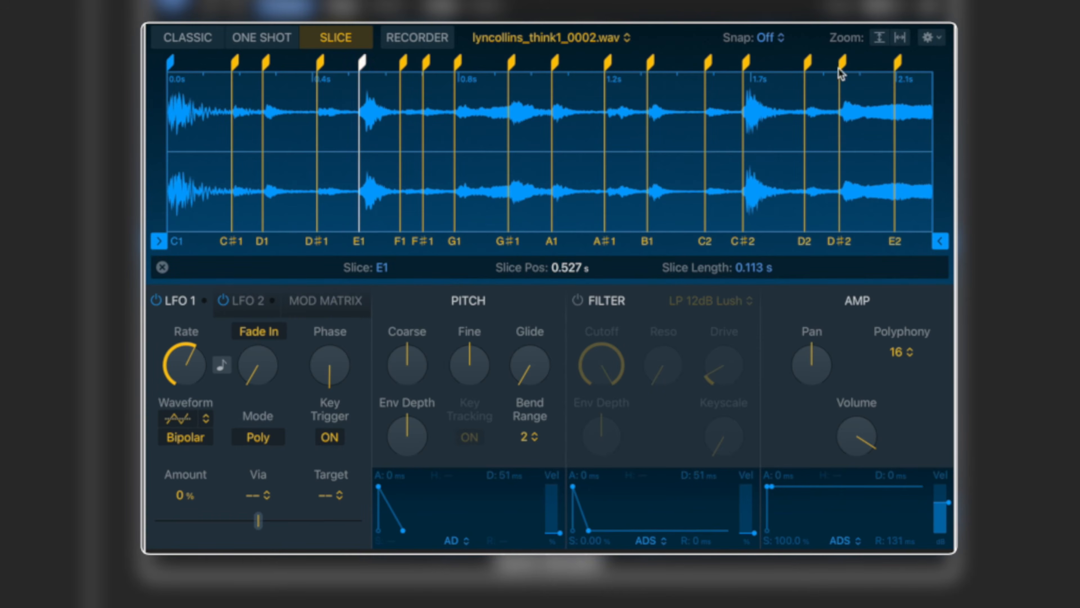
{"action": "left_click_drag", "start_coordinate": [748, 64], "coordinate": [741, 64]}
{"action": "left_click", "coordinate": [768, 38]}
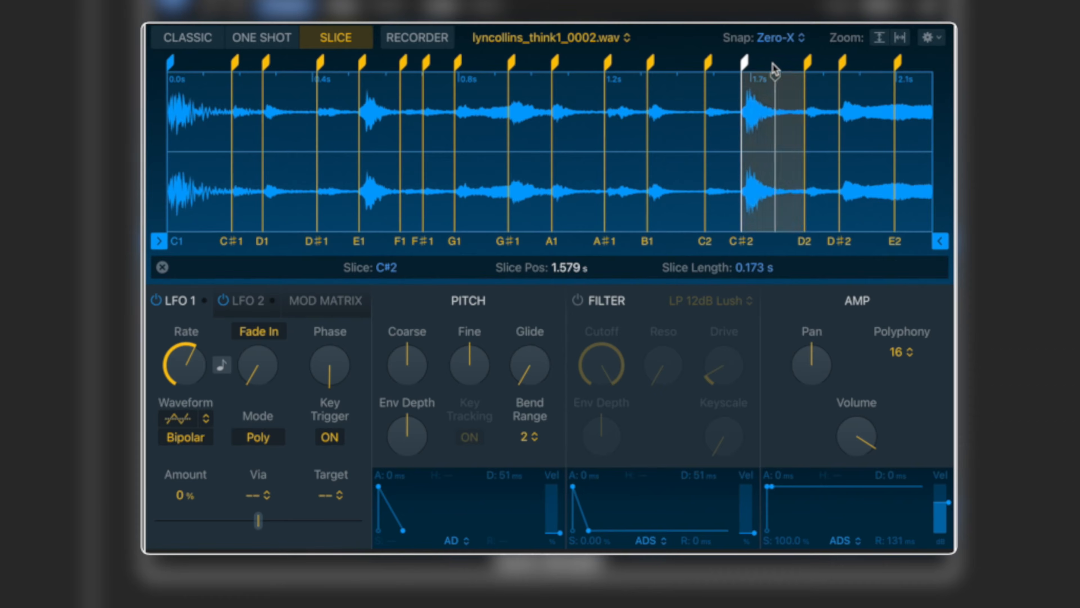
Delete the last slice marker, E2, from the sample.
{"action": "right_click", "coordinate": [900, 64]}
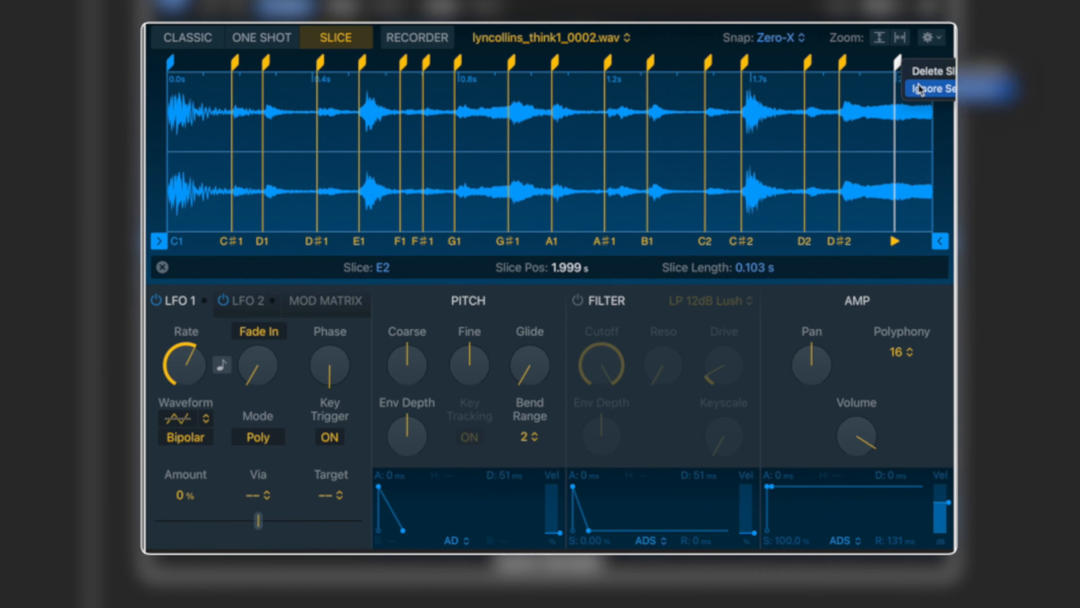
{"action": "left_click", "coordinate": [932, 71]}
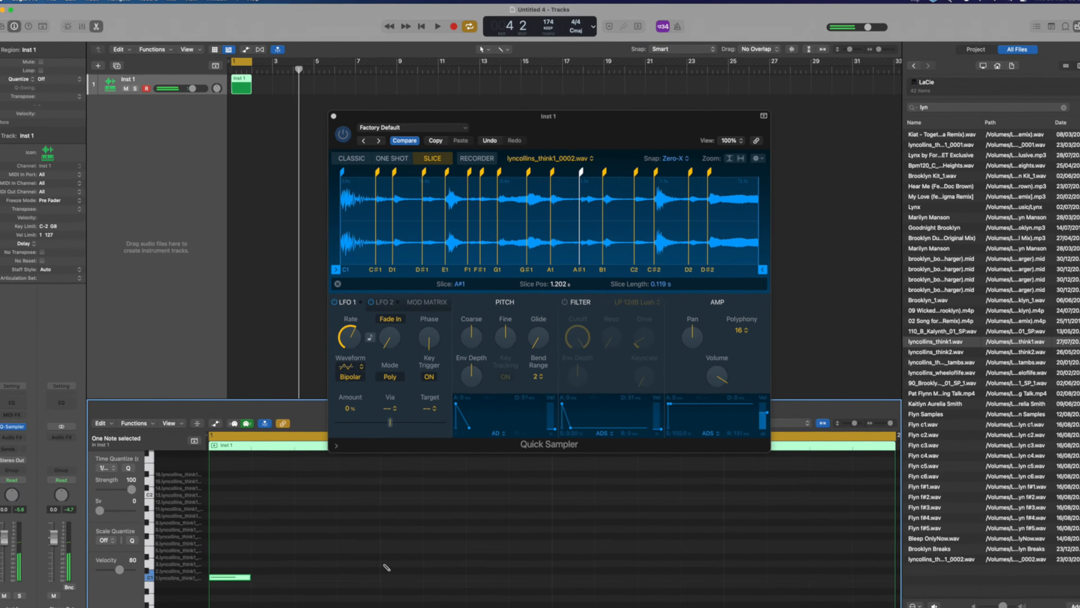
Draw a one-bar sequence of sixteenth notes triggering different slices in the Inst 1 region and play it back.
{"action": "left_click", "coordinate": [393, 558]}
{"action": "left_click_drag", "start_coordinate": [393, 557], "coordinate": [393, 543]}
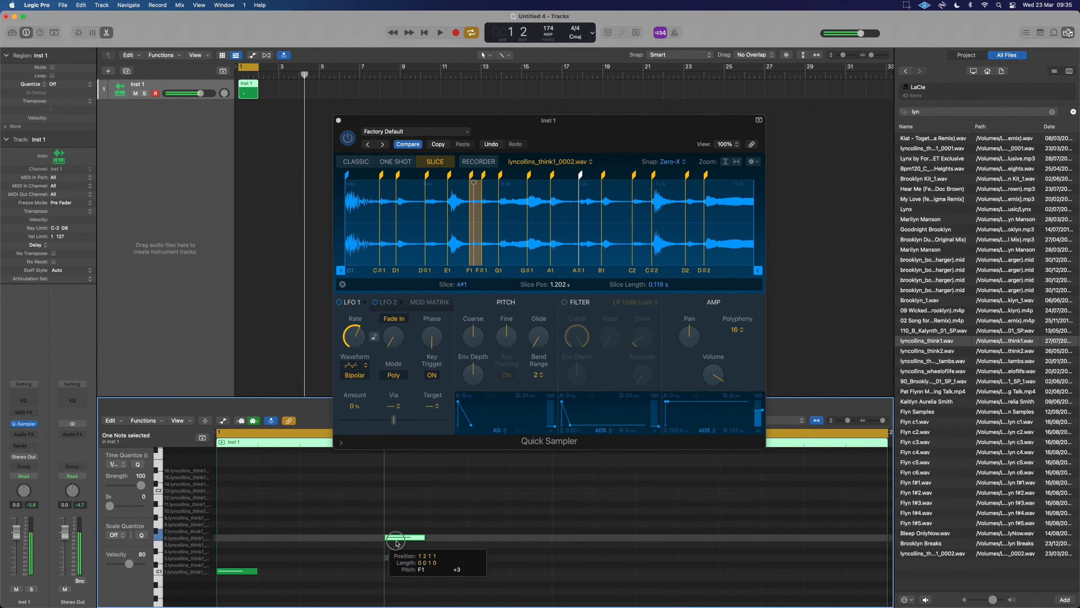
{"action": "left_click", "coordinate": [444, 544]}
{"action": "left_click", "coordinate": [408, 570]}
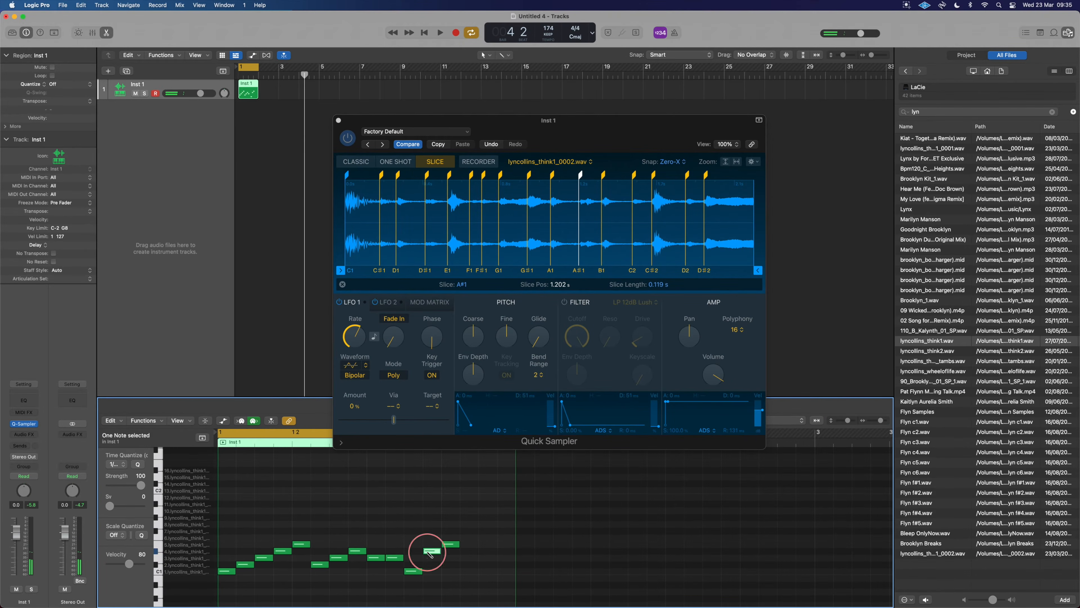
{"action": "key", "text": "space"}
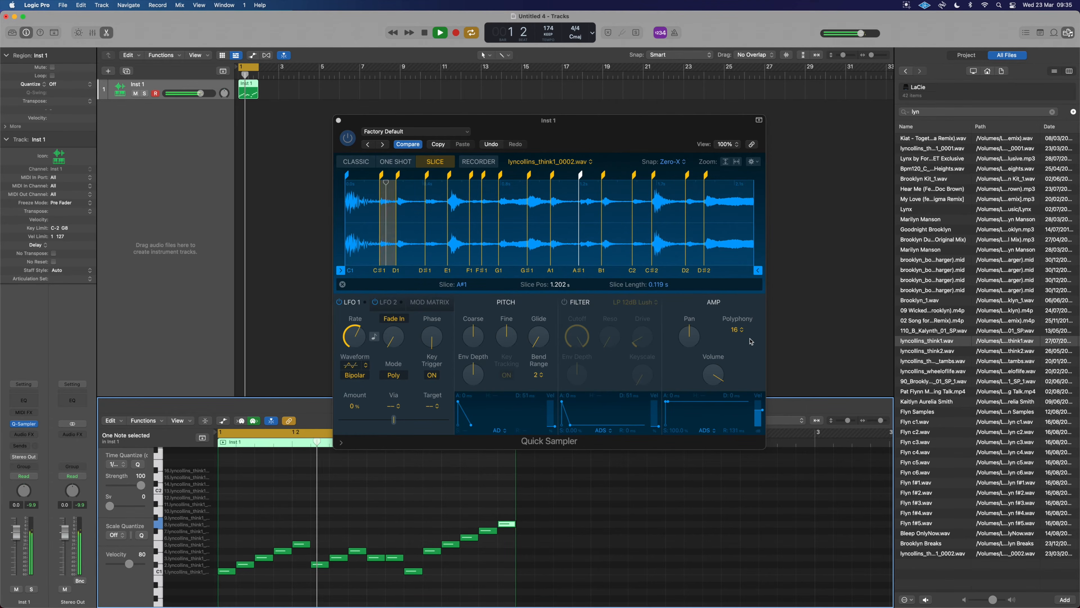
Set the sampler's polyphony to Mono and the amp envelope's decay to 1.1 ms.
{"action": "left_click", "coordinate": [735, 329]}
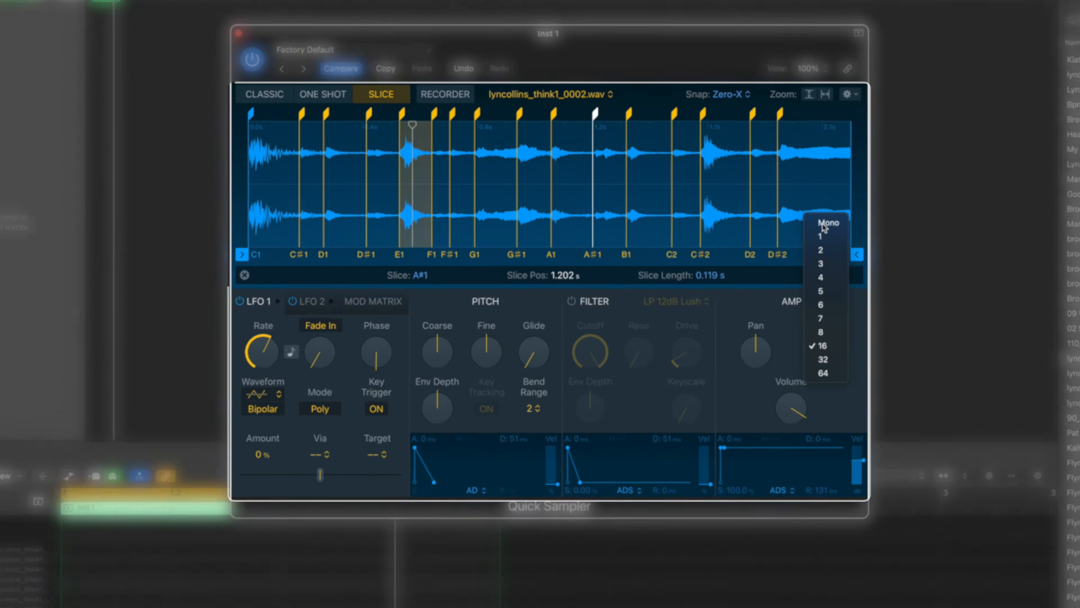
{"action": "left_click", "coordinate": [759, 242]}
{"action": "left_click_drag", "start_coordinate": [771, 488], "coordinate": [775, 458]}
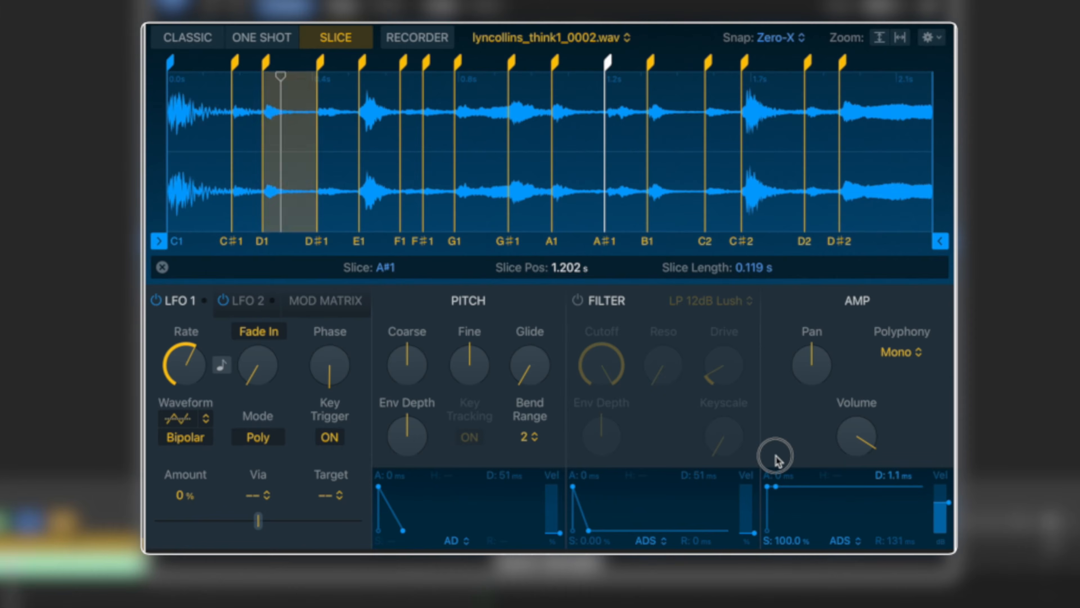
Set the sampler's polyphony to 2 voices.
{"action": "left_click", "coordinate": [899, 351]}
{"action": "left_click", "coordinate": [919, 375]}
{"action": "left_click", "coordinate": [901, 352]}
{"action": "left_click", "coordinate": [910, 375]}
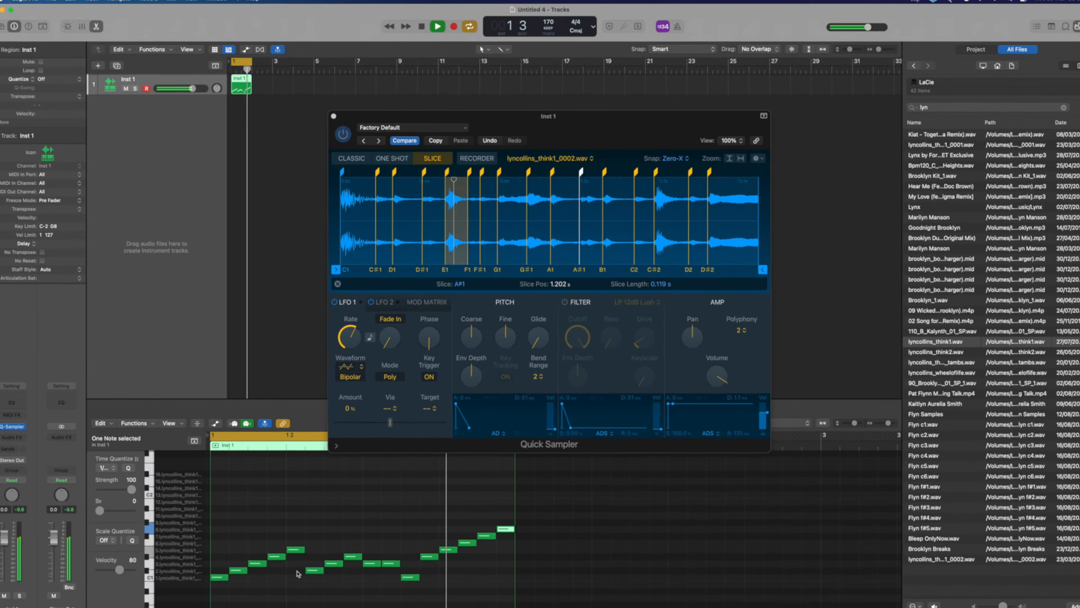
Stop playback and thin the one-bar pattern to nine notes by deleting the in-between sixteenth notes.
{"action": "key", "text": "space"}
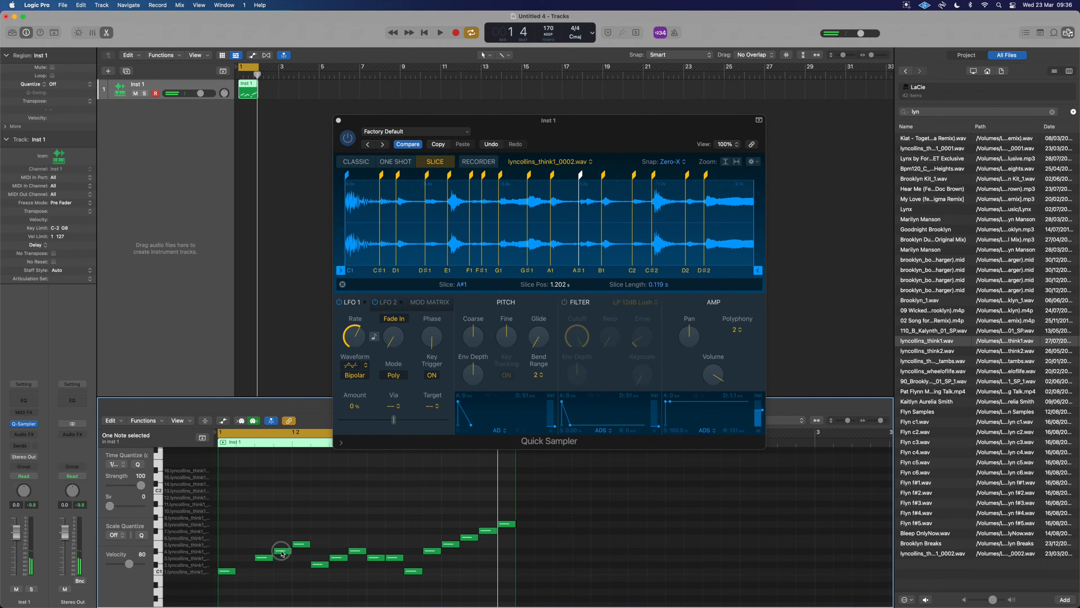
{"action": "left_click", "coordinate": [319, 565]}
{"action": "key", "text": "Delete"}
{"action": "left_click", "coordinate": [356, 551]}
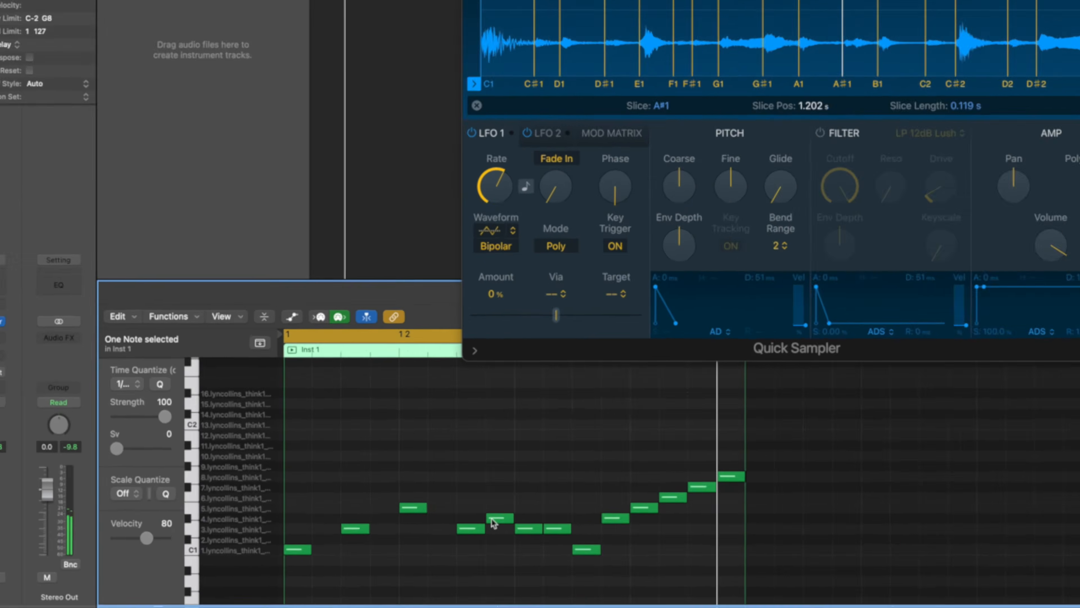
{"action": "key", "text": "Delete"}
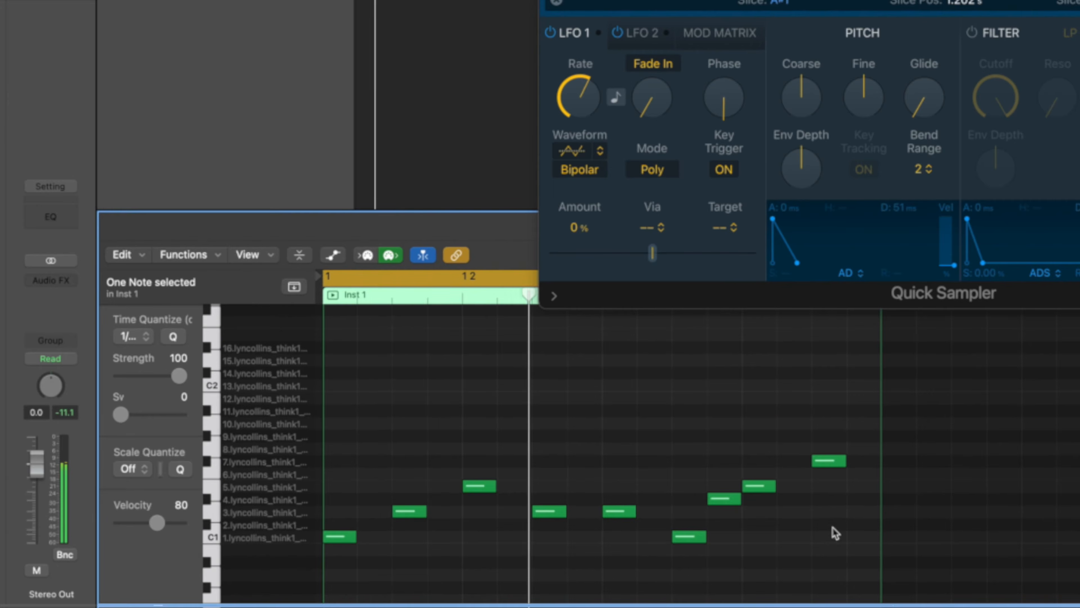
Quantize all nine notes to 1/8 Note with a strength of 20.
{"action": "left_click_drag", "start_coordinate": [858, 566], "coordinate": [279, 354]}
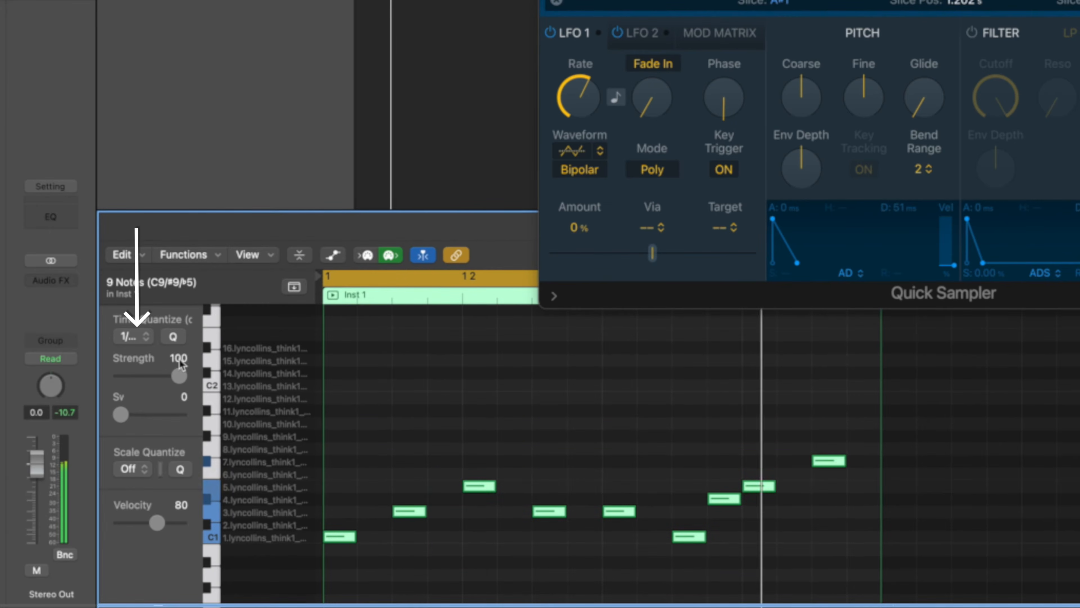
{"action": "left_click", "coordinate": [142, 337]}
{"action": "left_click", "coordinate": [141, 317]}
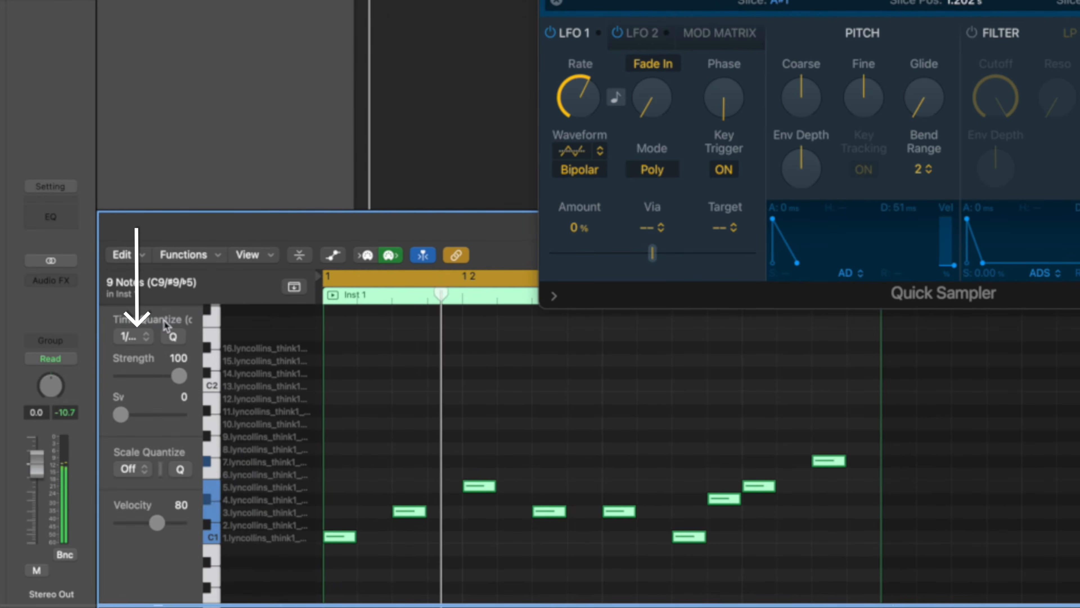
{"action": "left_click_drag", "start_coordinate": [180, 377], "coordinate": [132, 380]}
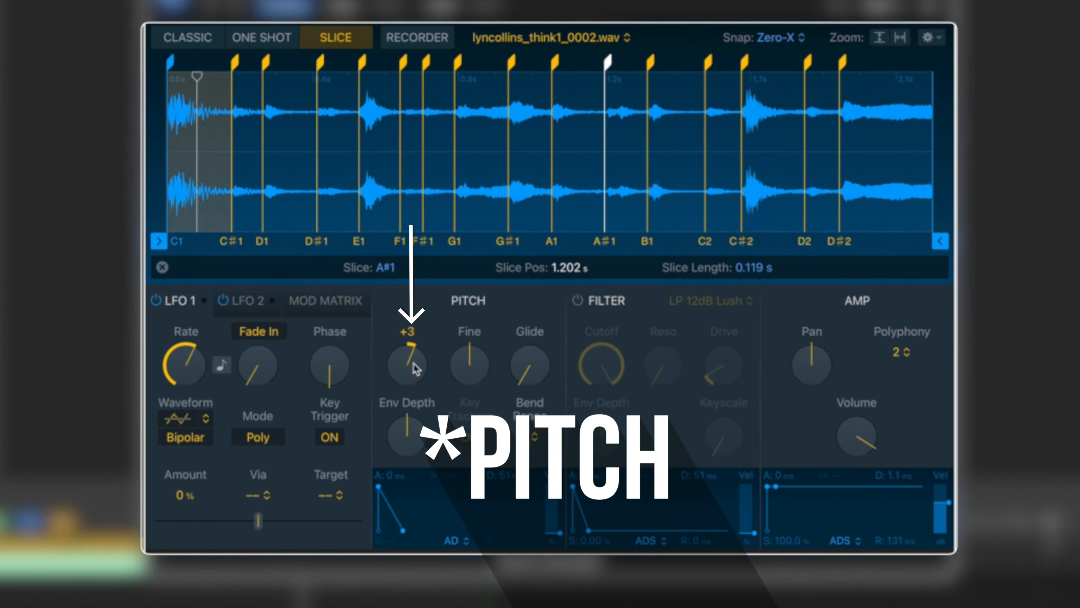
Try different coarse pitch settings for the sliced break and set it to +3.
{"action": "left_click_drag", "start_coordinate": [416, 368], "coordinate": [417, 373]}
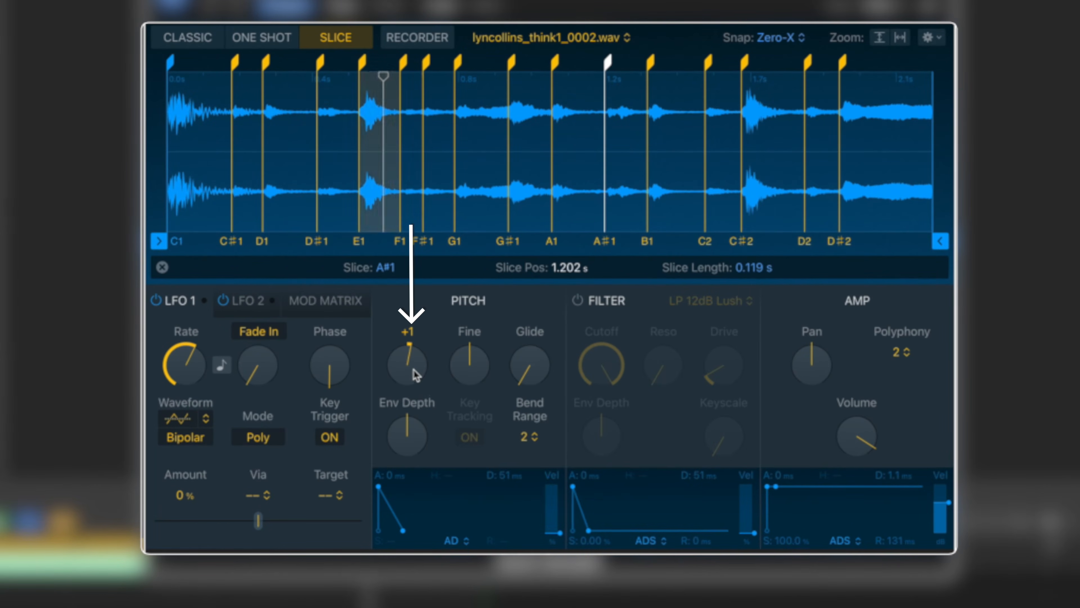
{"action": "left_click_drag", "start_coordinate": [416, 376], "coordinate": [412, 374]}
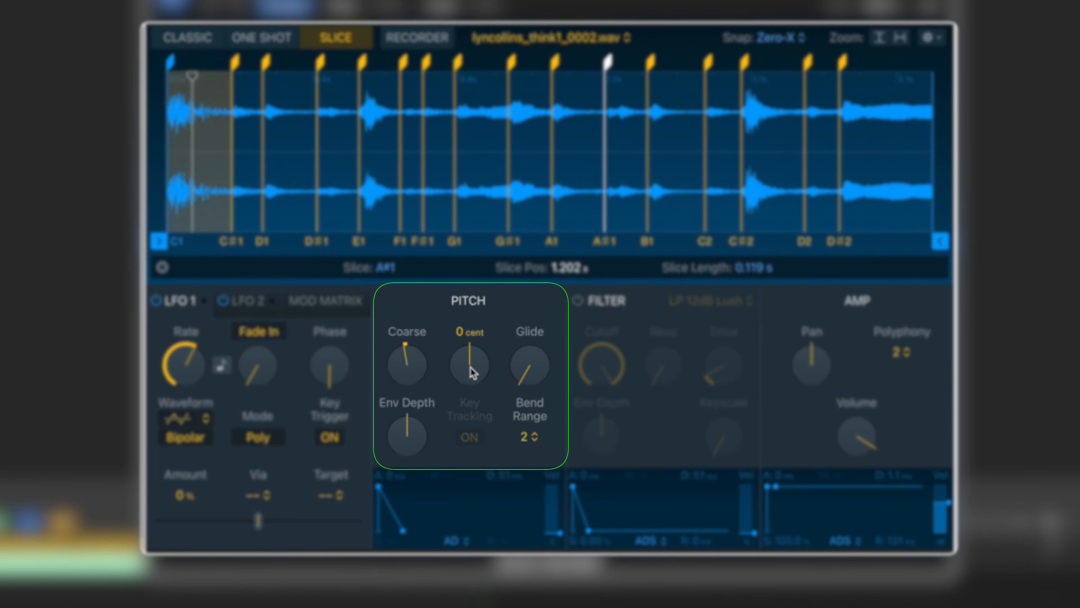
{"action": "mouse_move", "coordinate": [417, 379]}
{"action": "left_mouse_down"}
{"action": "mouse_move", "coordinate": [416, 348]}
{"action": "mouse_move", "coordinate": [415, 378]}
{"action": "left_mouse_up"}
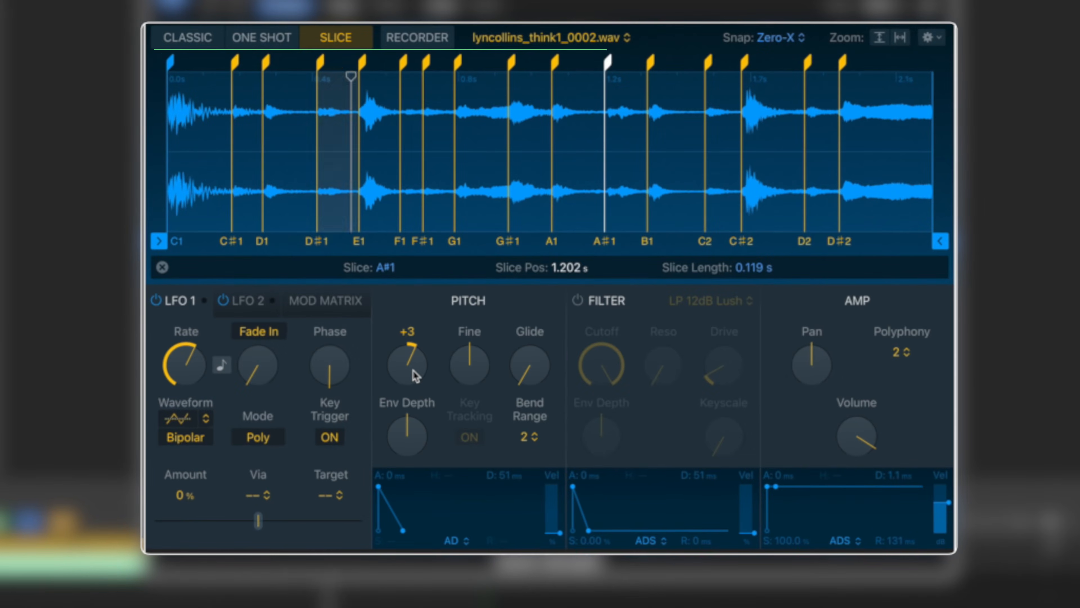
Create a Drum Machine Designer track from the sliced sample.
{"action": "right_click", "coordinate": [297, 175]}
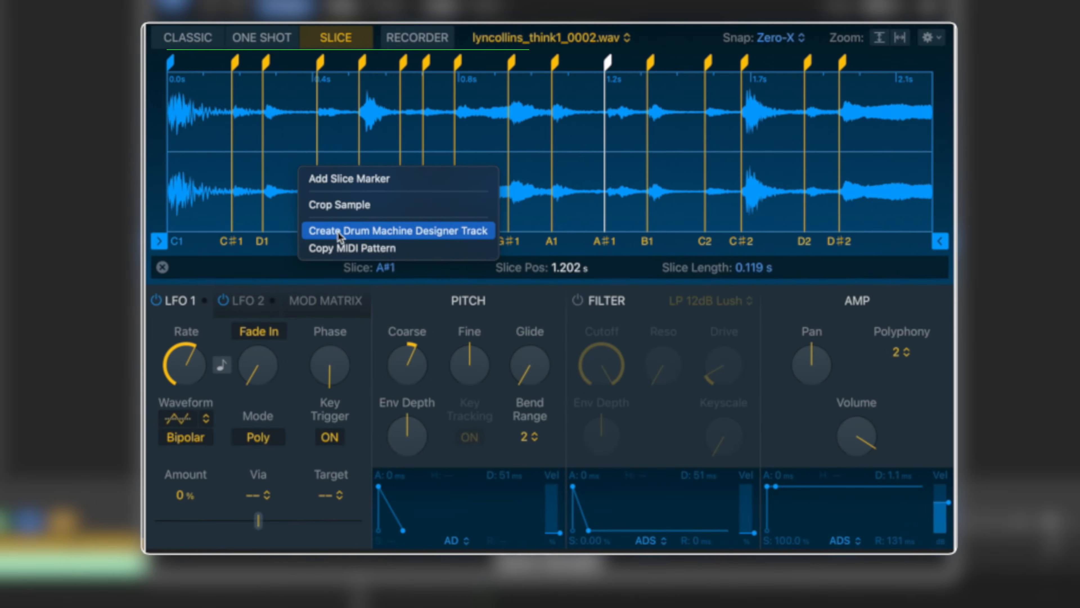
{"action": "left_click", "coordinate": [372, 236]}
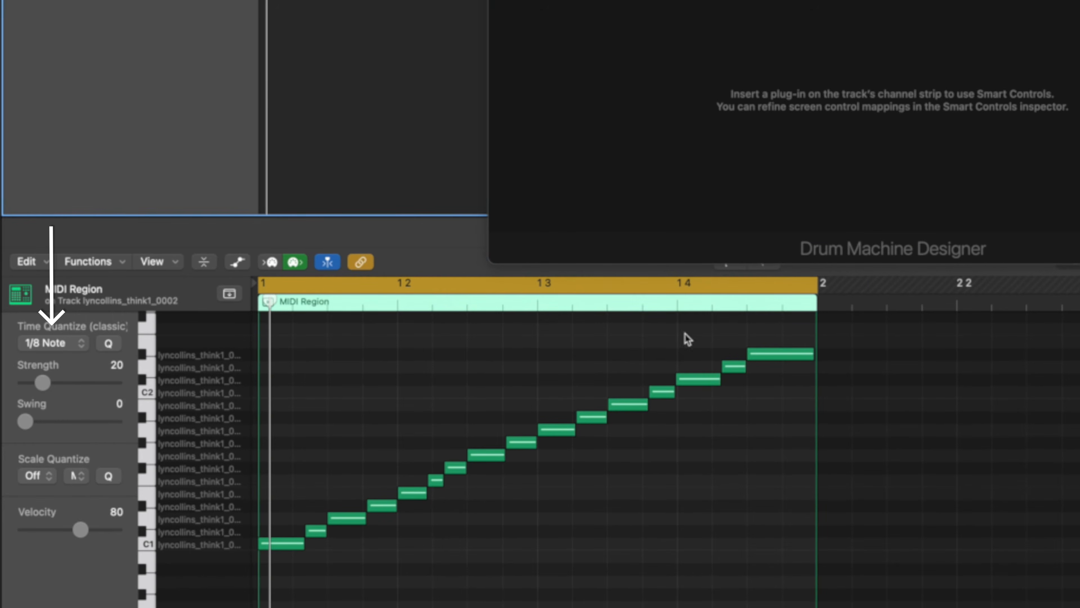
Quantize all 16 notes of the MIDI region to 1/16 Note with a strength of 100 and play it back.
{"action": "left_click", "coordinate": [714, 447]}
{"action": "key", "text": "super+a"}
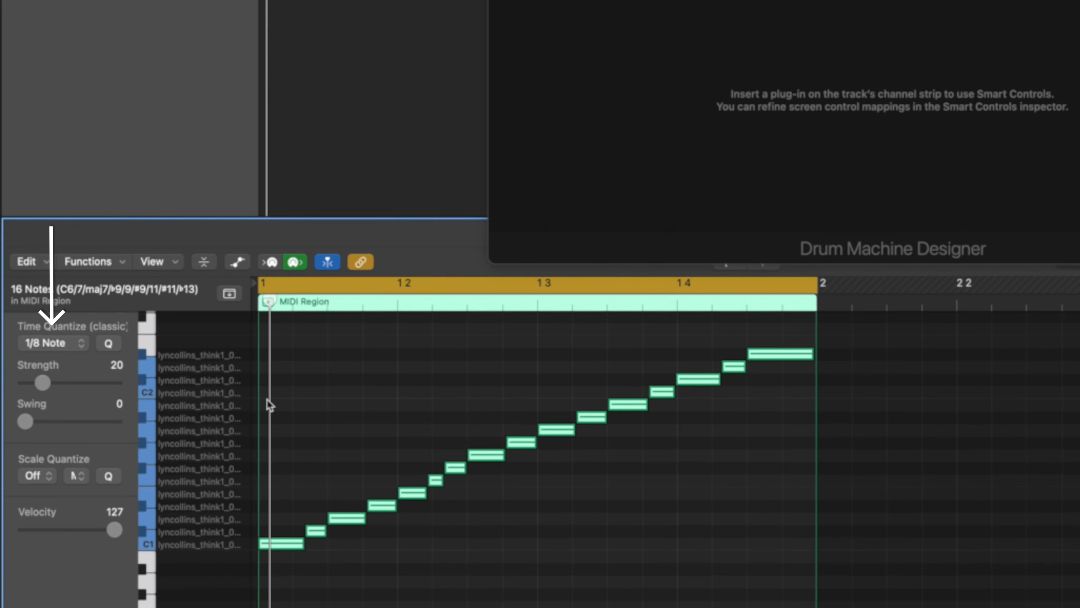
{"action": "left_click", "coordinate": [46, 343]}
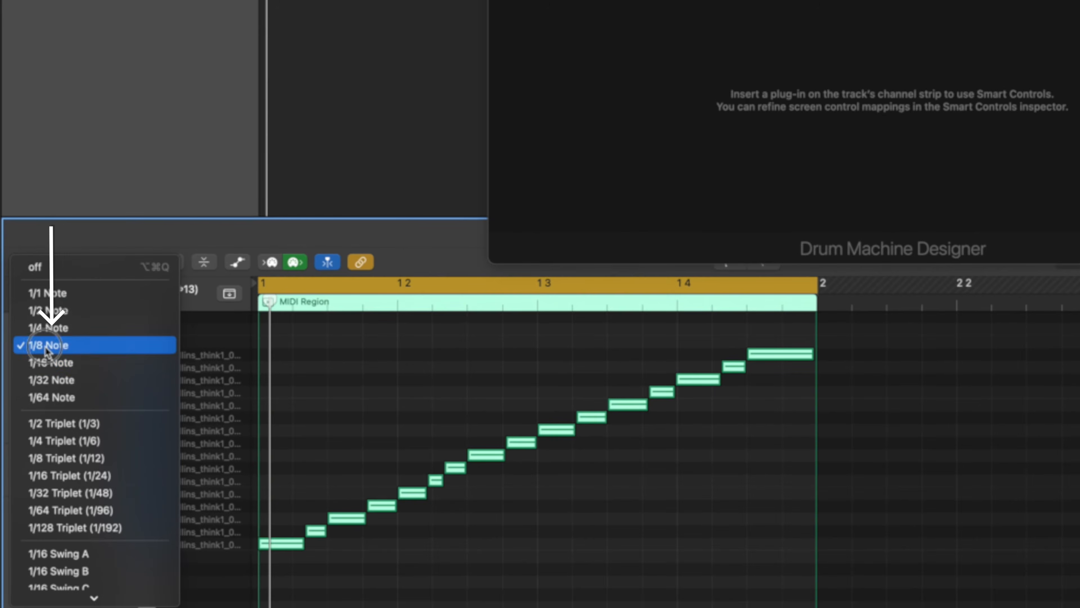
{"action": "left_click", "coordinate": [59, 364]}
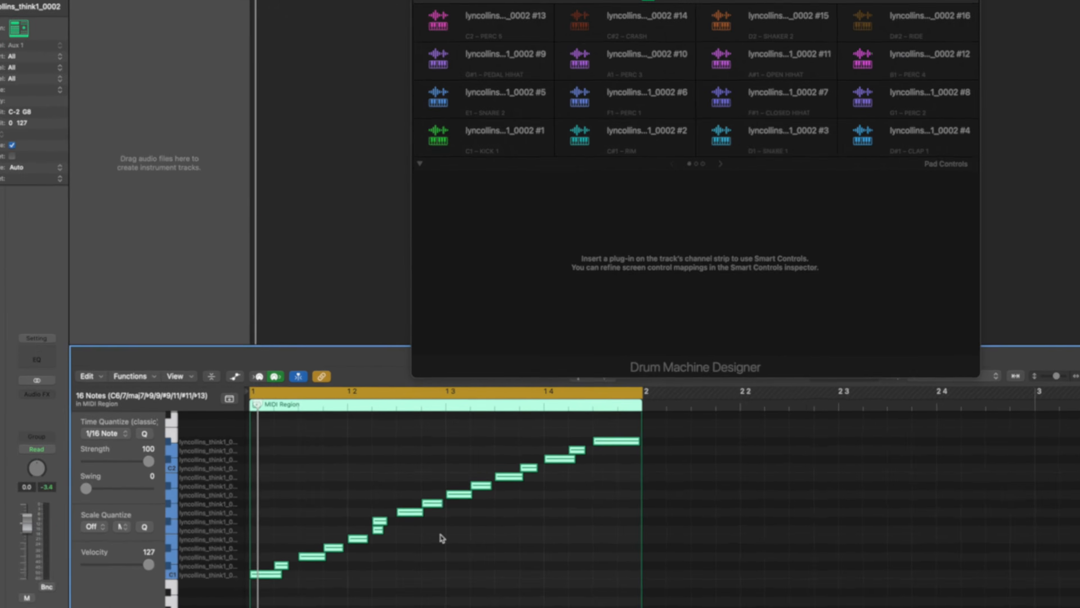
{"action": "key", "text": "space"}
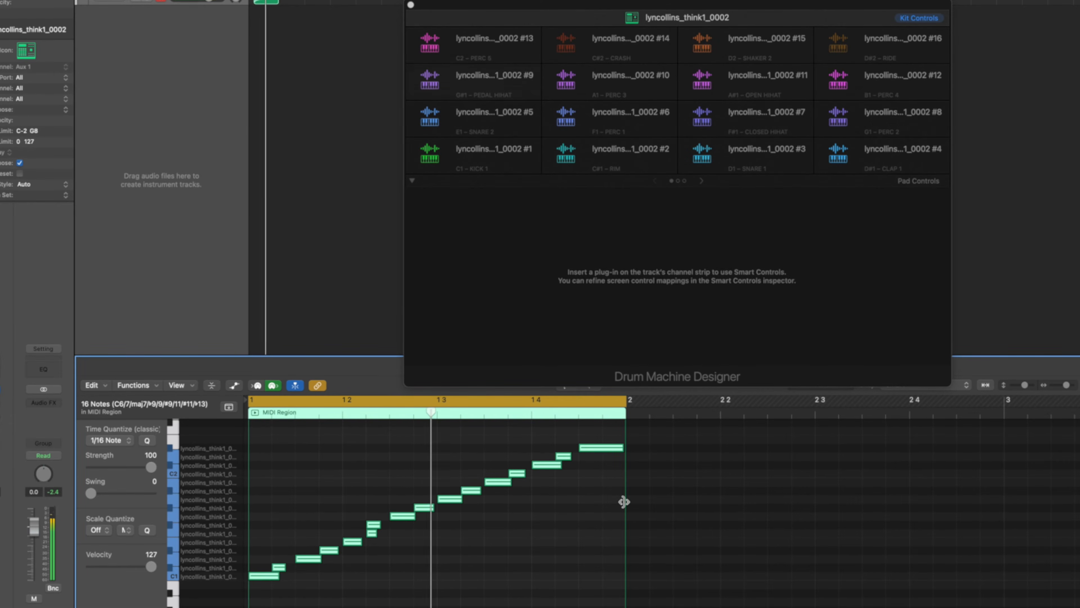
Move the last note of the MIDI region down to C#2, keeping its position in the bar.
{"action": "left_click", "coordinate": [612, 495]}
{"action": "left_click", "coordinate": [598, 449]}
{"action": "left_click_drag", "start_coordinate": [598, 452], "coordinate": [599, 469]}
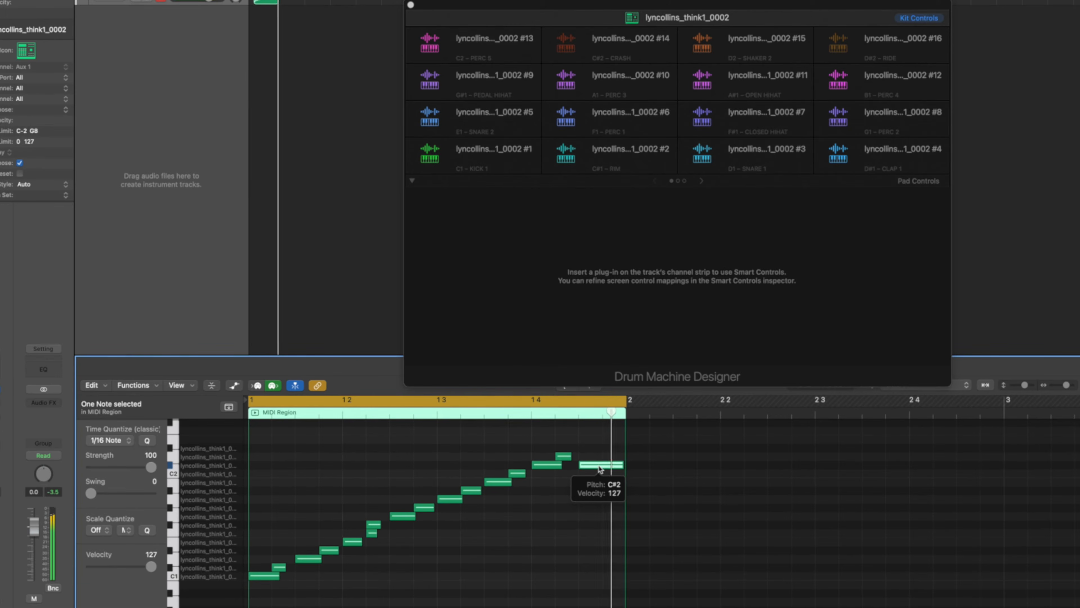
Lower the last note's velocity to 62 and shorten the note from its end.
{"action": "left_click_drag", "start_coordinate": [600, 469], "coordinate": [603, 604]}
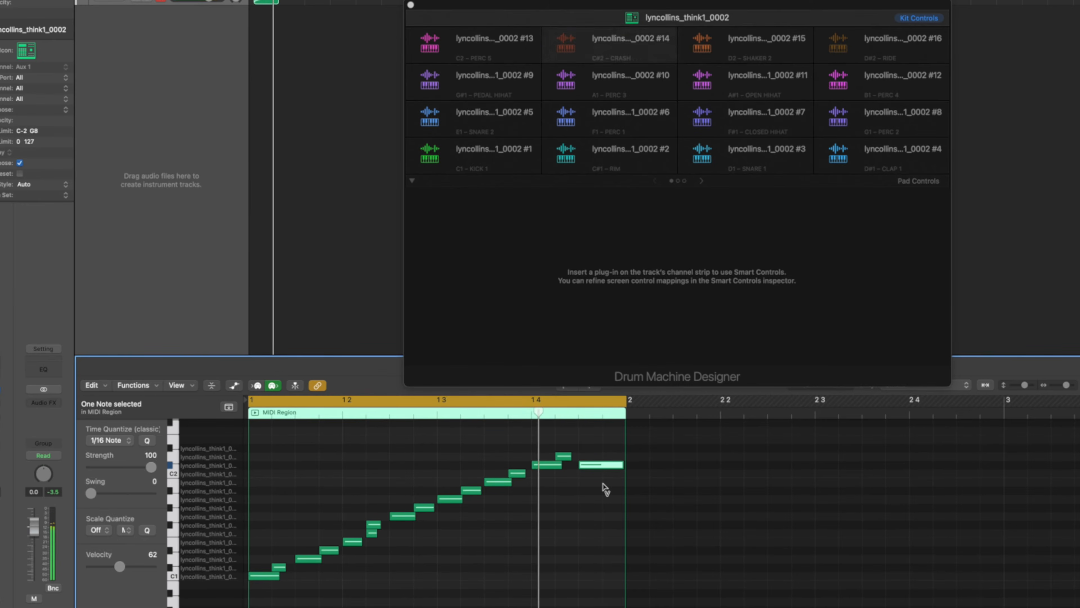
{"action": "left_click_drag", "start_coordinate": [622, 465], "coordinate": [609, 466]}
{"action": "left_click", "coordinate": [609, 466]}
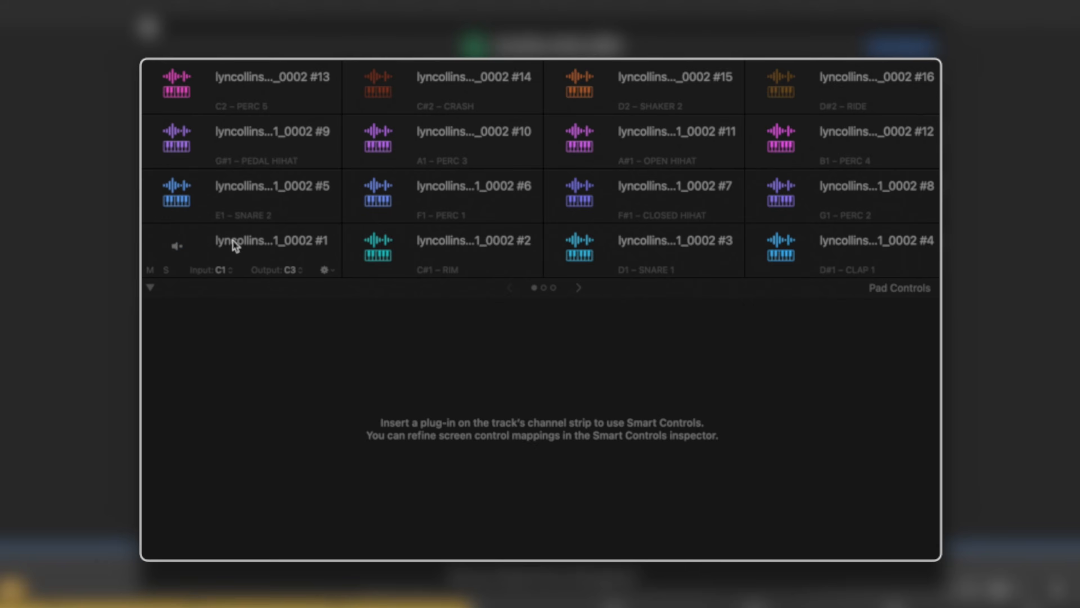
Select the pad of slice #1 and try its coarse pitch at -7, returning it to its original setting.
{"action": "left_click", "coordinate": [176, 249]}
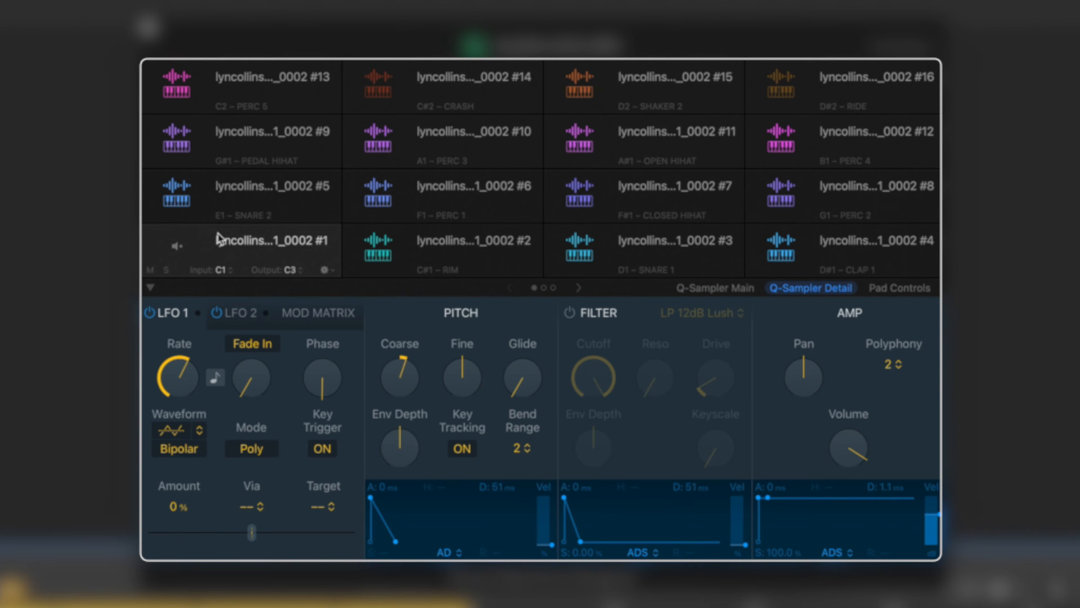
{"action": "left_click_drag", "start_coordinate": [407, 376], "coordinate": [404, 418]}
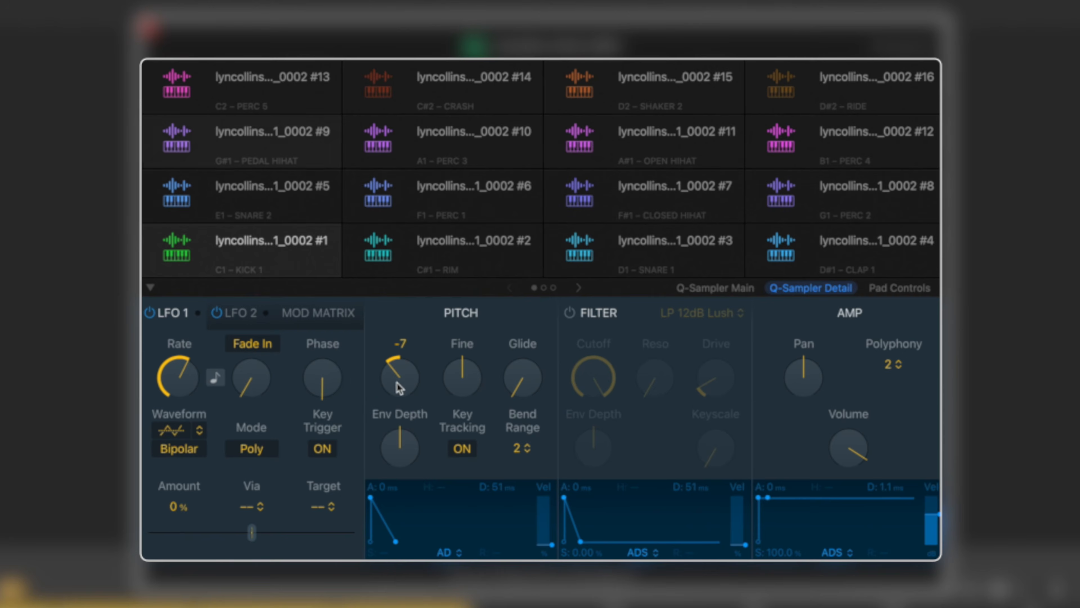
{"action": "scroll", "coordinate": [401, 388], "scroll_direction": "up", "scroll_amount": 3}
{"action": "scroll", "coordinate": [404, 381], "scroll_direction": "up", "scroll_amount": 3}
{"action": "scroll", "coordinate": [408, 376], "scroll_direction": "up", "scroll_amount": 4}
Turn on the filter for slice #1, sweep its cutoff, switch the type to LP 24dB Lush and leave the cutoff fully open.
{"action": "left_click", "coordinate": [570, 313]}
{"action": "left_click_drag", "start_coordinate": [600, 375], "coordinate": [645, 540]}
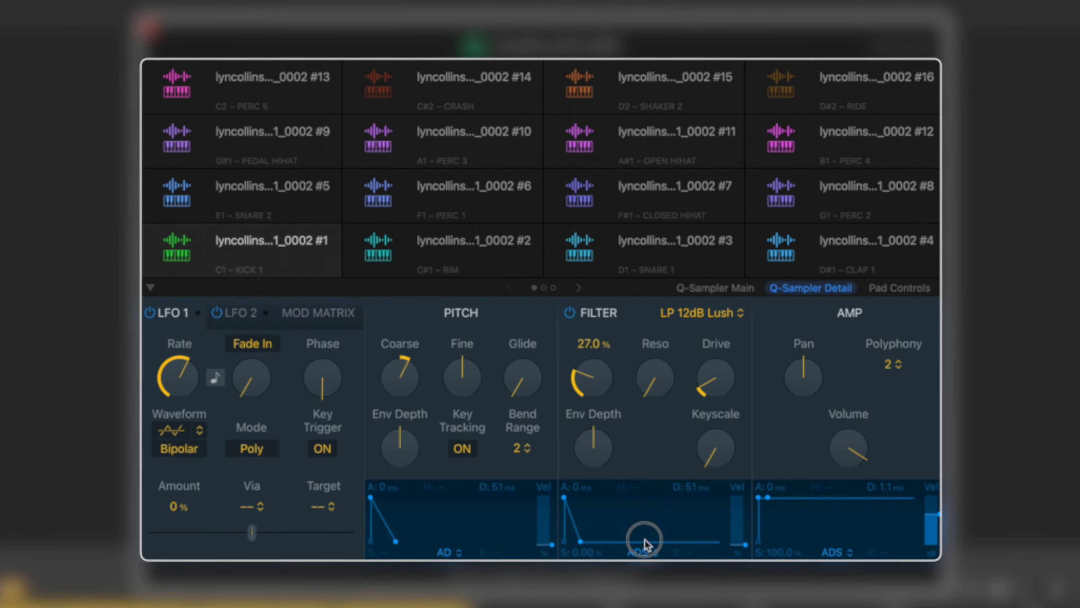
{"action": "mouse_move", "coordinate": [596, 383]}
{"action": "left_mouse_down"}
{"action": "mouse_move", "coordinate": [596, 366]}
{"action": "mouse_move", "coordinate": [603, 400]}
{"action": "left_mouse_up"}
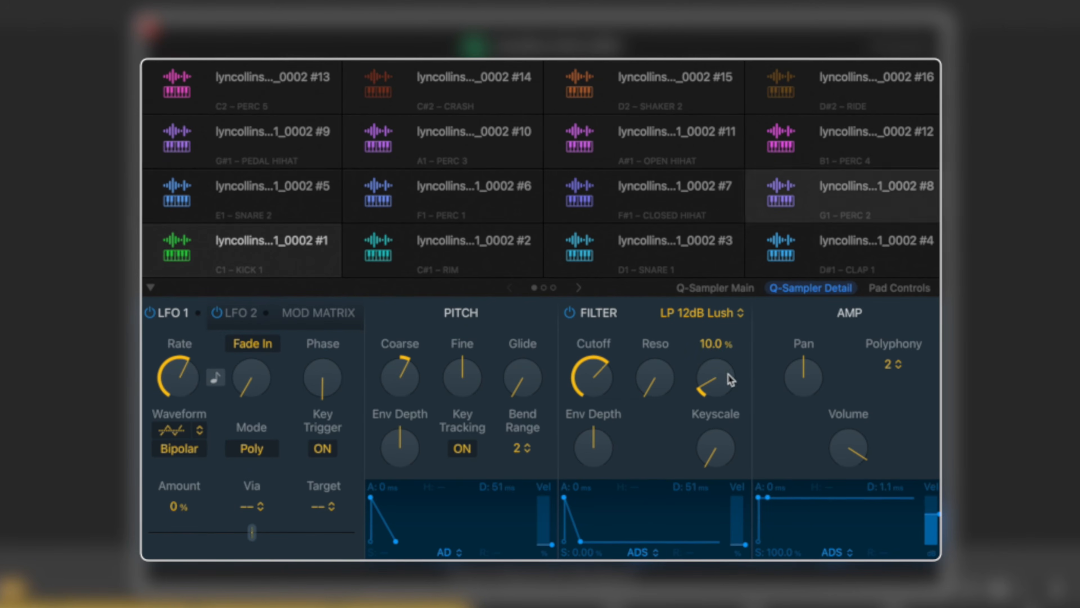
{"action": "left_click", "coordinate": [700, 314]}
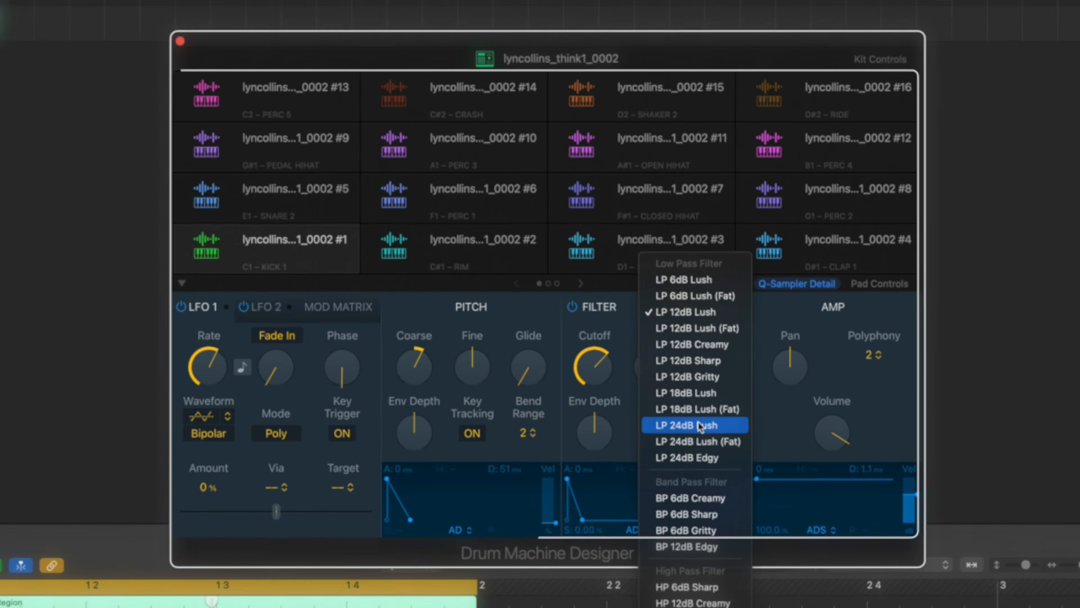
{"action": "left_click", "coordinate": [692, 439]}
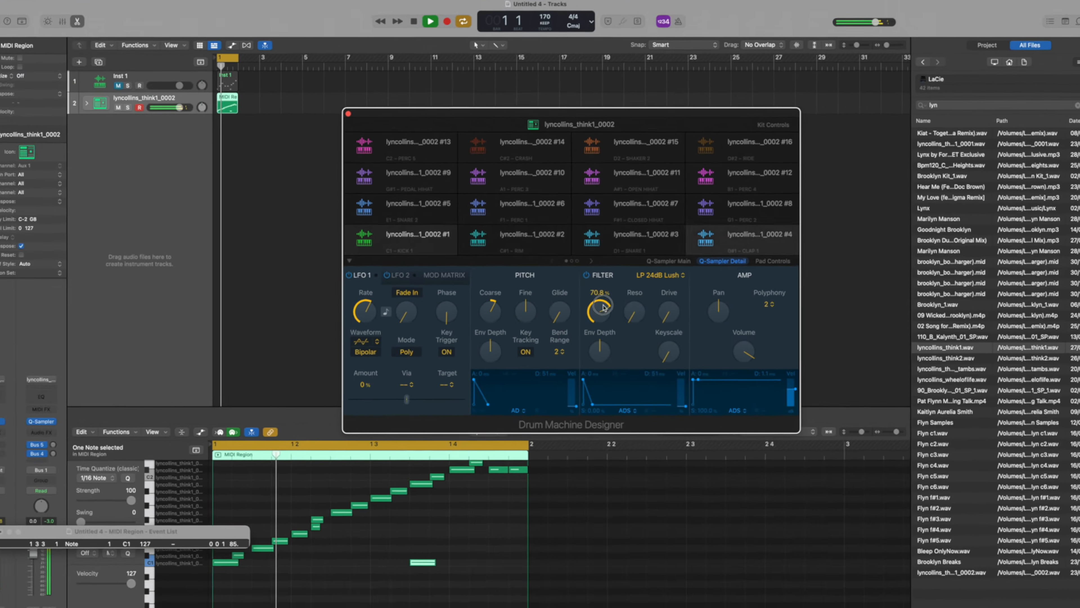
{"action": "mouse_move", "coordinate": [603, 307]}
{"action": "left_mouse_down"}
{"action": "mouse_move", "coordinate": [604, 295]}
{"action": "mouse_move", "coordinate": [605, 315]}
{"action": "left_mouse_up"}
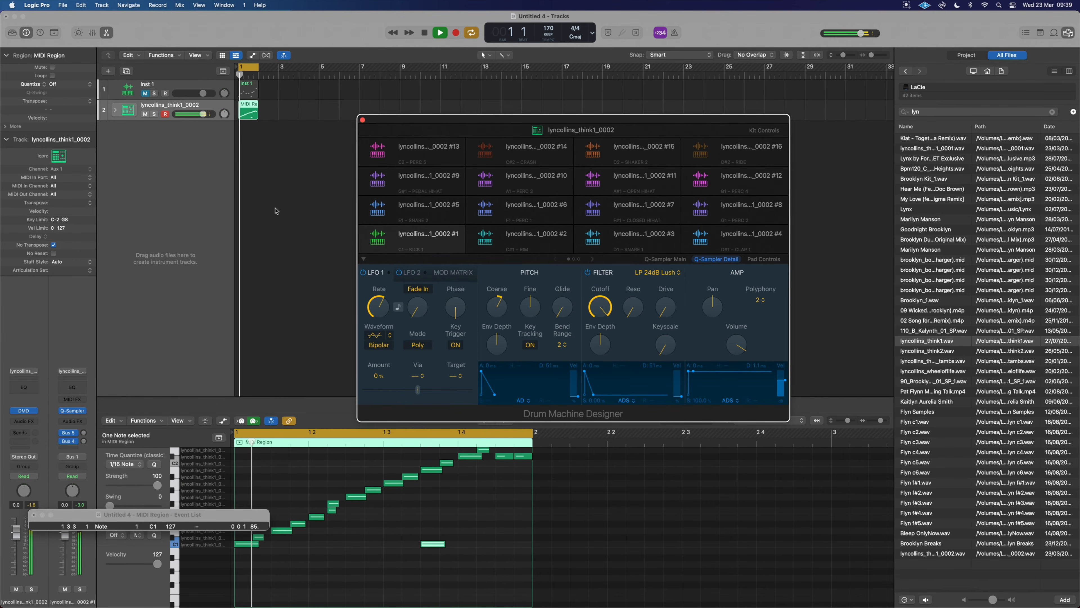
Expand the Drum Machine Designer track stack and add a Channel EQ to the slice #1 track.
{"action": "left_click", "coordinate": [115, 110]}
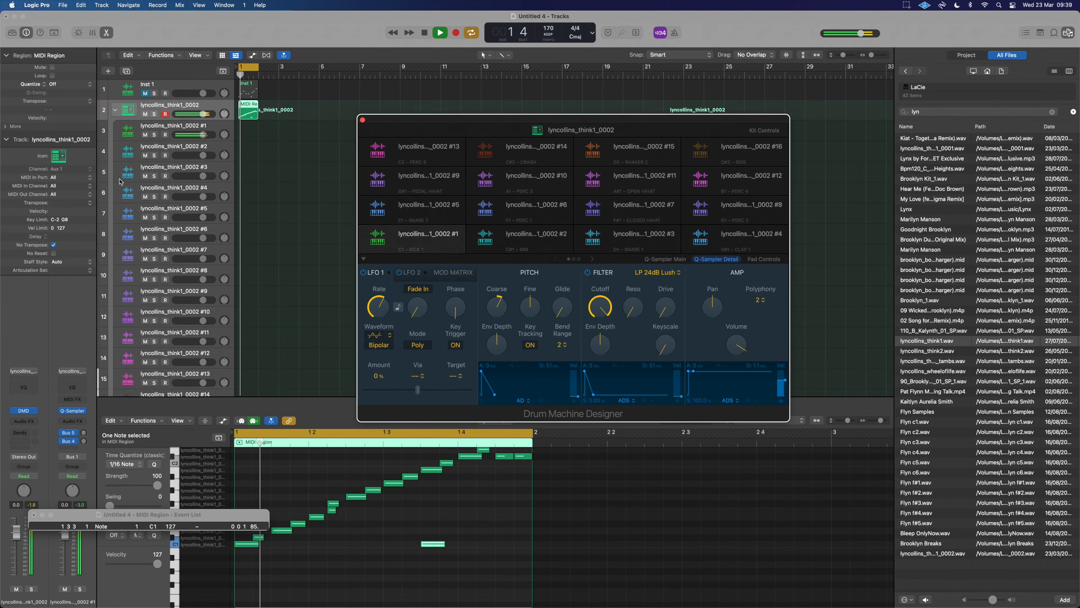
{"action": "left_click", "coordinate": [216, 132]}
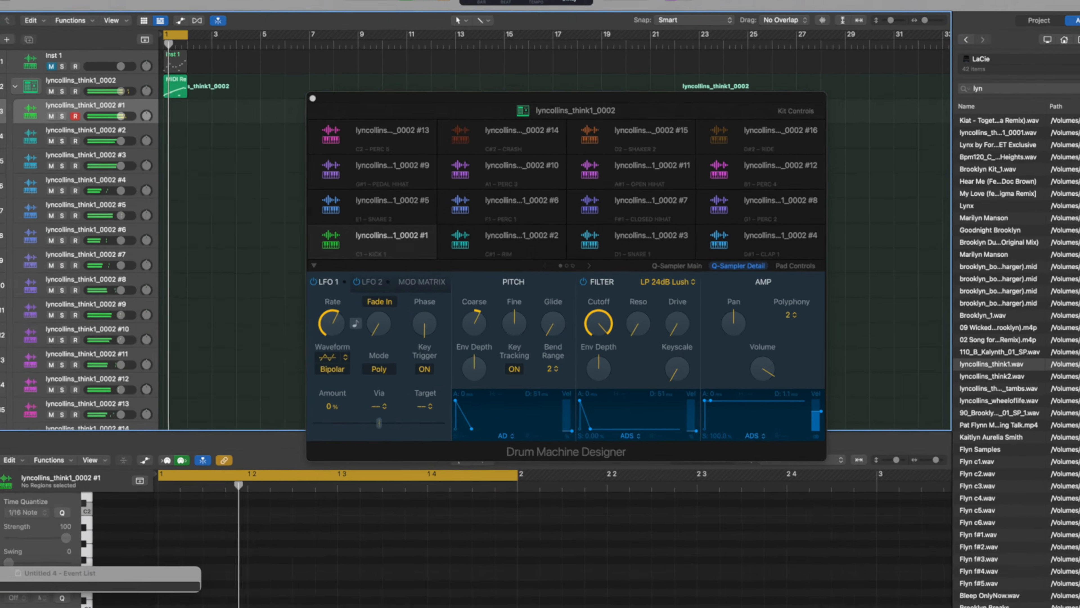
{"action": "left_click", "coordinate": [24, 387]}
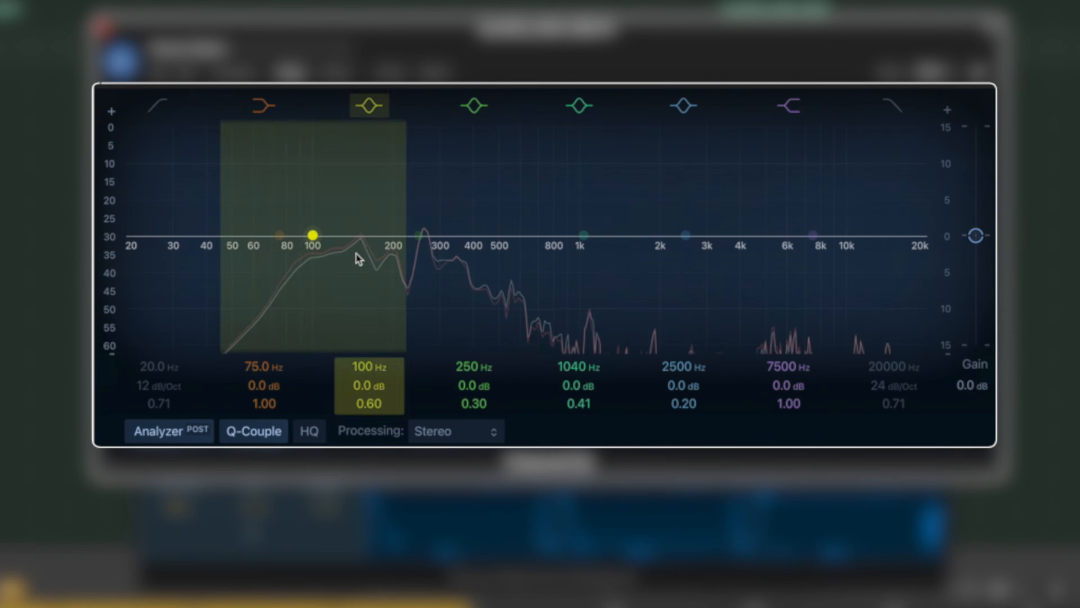
Cut 262 Hz by 8.4 dB with a Q of 44.0 in slice #1's Channel EQ and close the plug-in.
{"action": "left_click_drag", "start_coordinate": [422, 236], "coordinate": [424, 236]}
{"action": "scroll", "coordinate": [424, 237], "scroll_direction": "up", "scroll_amount": 10}
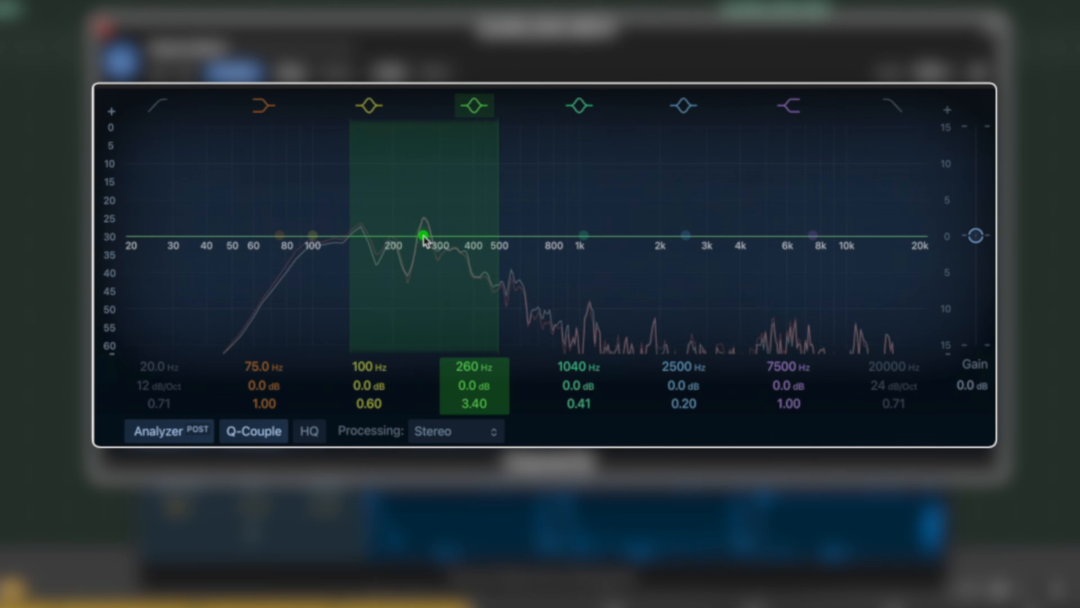
{"action": "scroll", "coordinate": [424, 237], "scroll_direction": "down", "scroll_amount": 3}
{"action": "left_click_drag", "start_coordinate": [423, 236], "coordinate": [422, 309]}
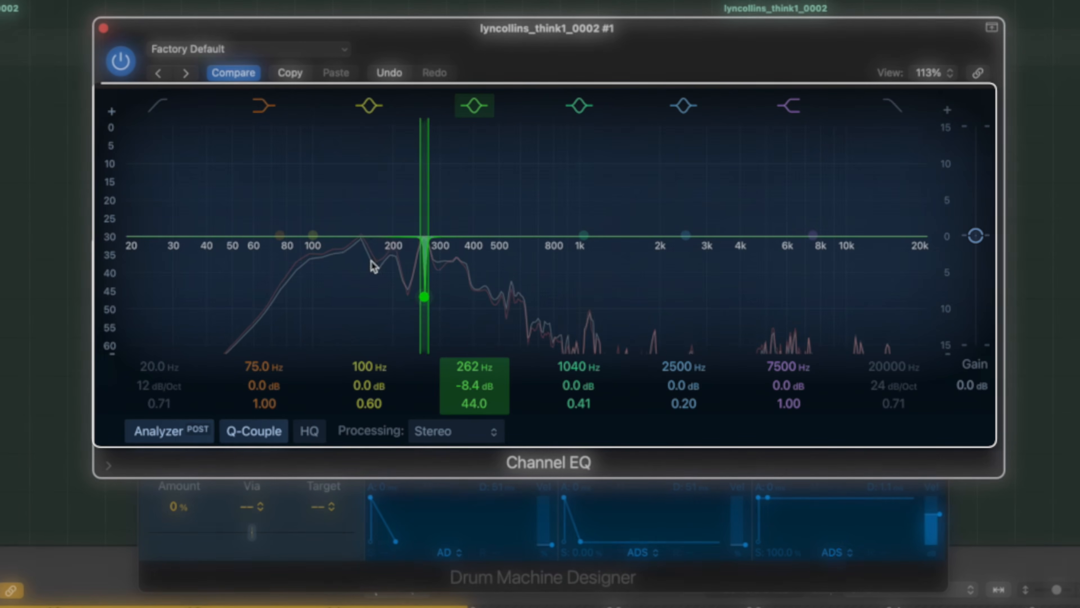
{"action": "left_click", "coordinate": [102, 27]}
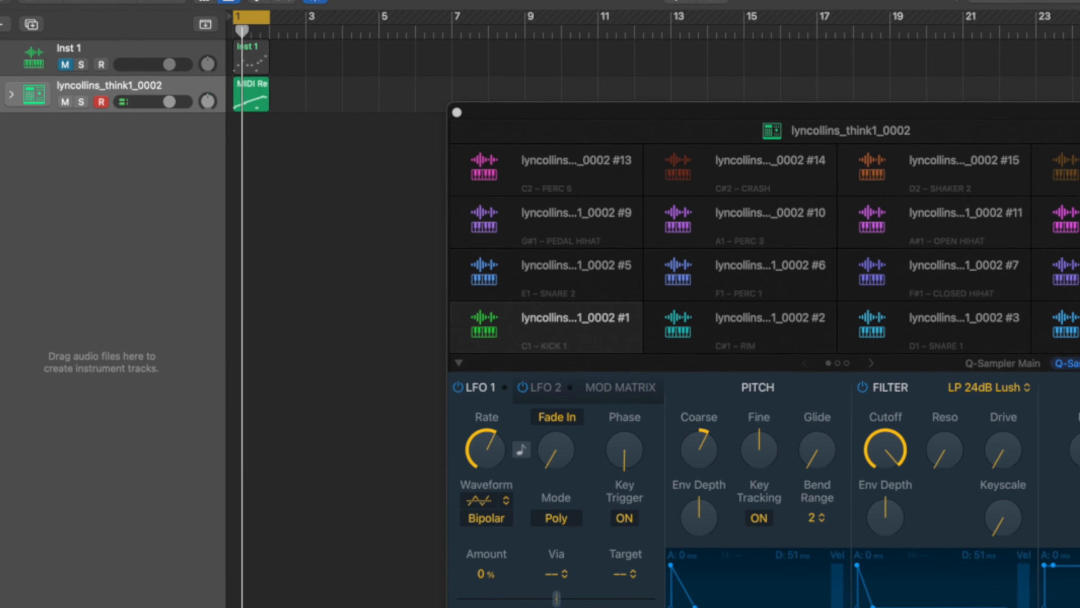
Place the Kick_08_SP sample on a new audio track at bar 1, copy it to a point past beat 3, and play it.
{"action": "left_click_drag", "start_coordinate": [1076, 238], "coordinate": [231, 146]}
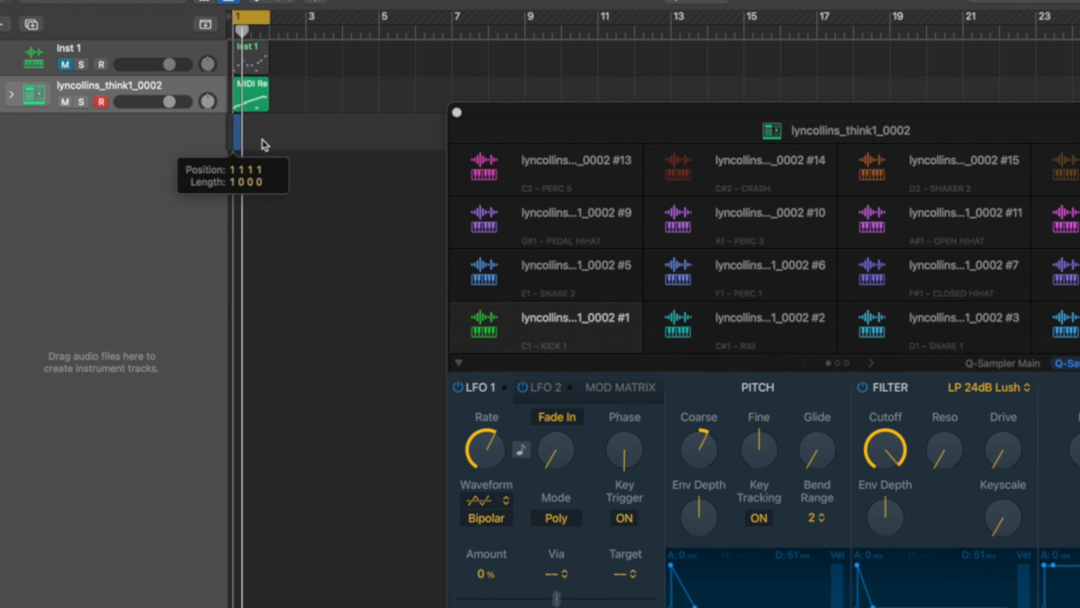
{"action": "left_click_drag", "start_coordinate": [240, 126], "coordinate": [436, 126]}
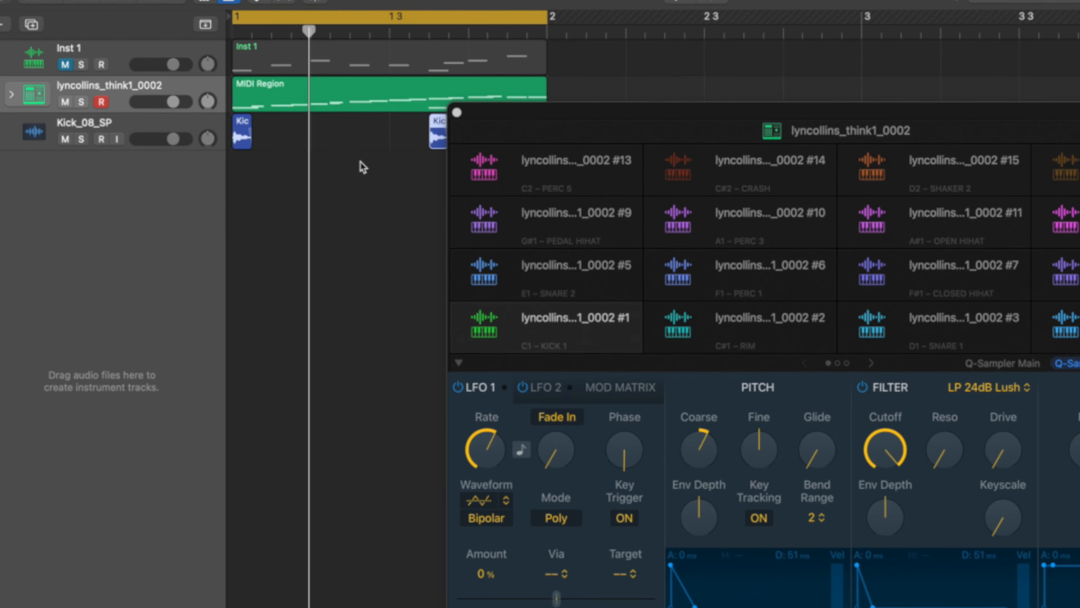
{"action": "key", "text": "space"}
{"action": "key", "text": "super+Left"}
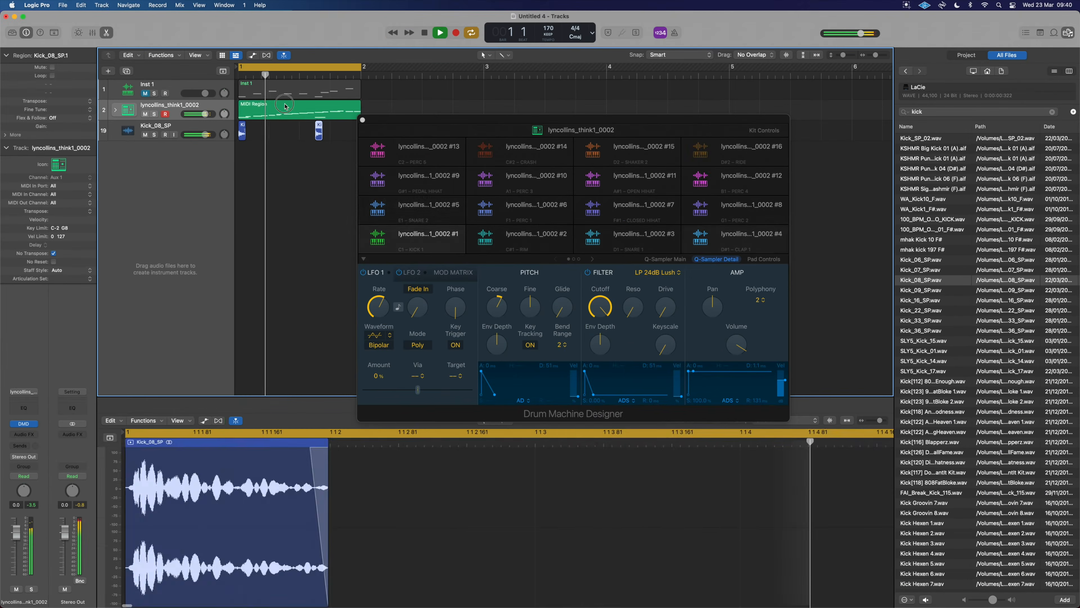
Delete the C1 kick notes from the Drum Machine Designer MIDI region and move its F1 note slightly earlier.
{"action": "left_click", "coordinate": [286, 107]}
{"action": "scroll", "coordinate": [362, 489], "scroll_direction": "down", "scroll_amount": 8}
{"action": "key", "text": "space"}
{"action": "scroll", "coordinate": [438, 509], "scroll_direction": "up", "scroll_amount": 2}
{"action": "left_click_drag", "start_coordinate": [454, 512], "coordinate": [240, 493]}
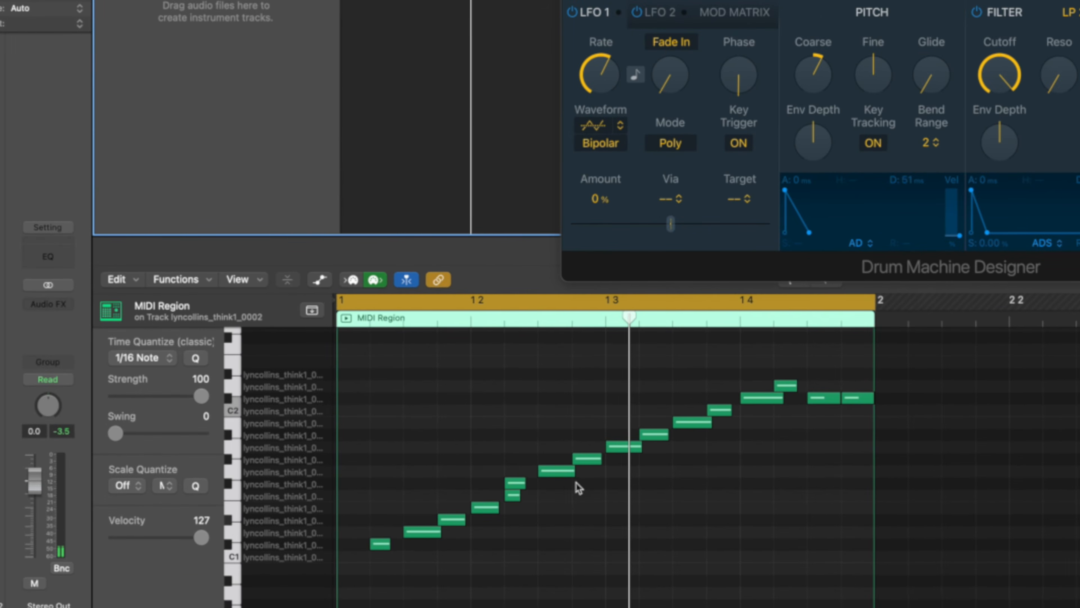
{"action": "left_click_drag", "start_coordinate": [514, 496], "coordinate": [500, 503]}
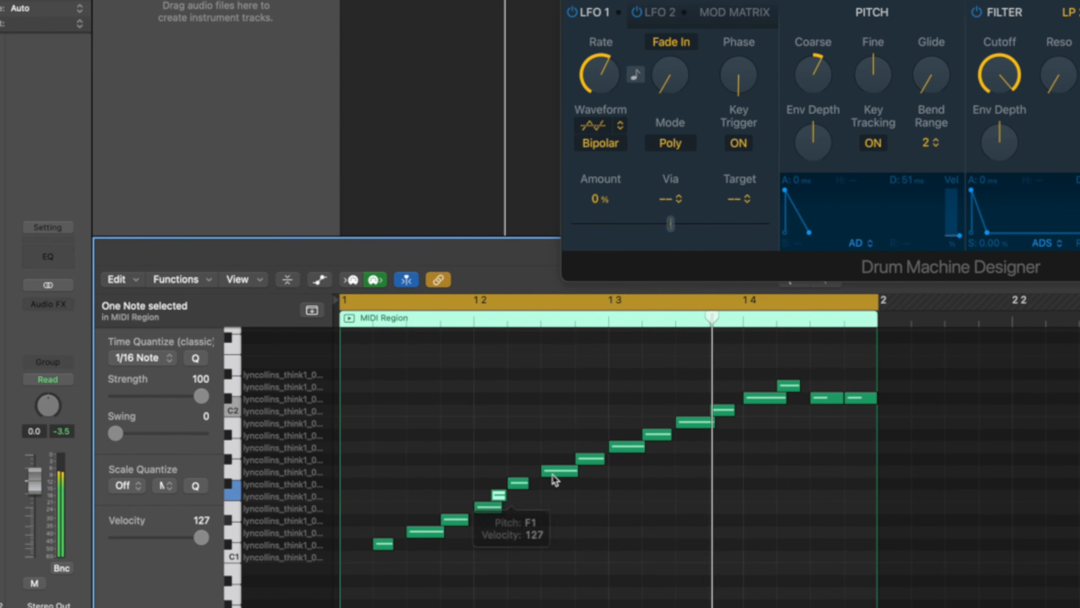
Select all 16 notes of the MIDI region, try quantizing them to 1/8 Note, and raise the swing.
{"action": "left_click_drag", "start_coordinate": [359, 357], "coordinate": [864, 568]}
{"action": "mouse_move", "coordinate": [119, 435]}
{"action": "left_mouse_down"}
{"action": "mouse_move", "coordinate": [168, 438]}
{"action": "mouse_move", "coordinate": [125, 434]}
{"action": "left_mouse_up"}
{"action": "left_click", "coordinate": [142, 357]}
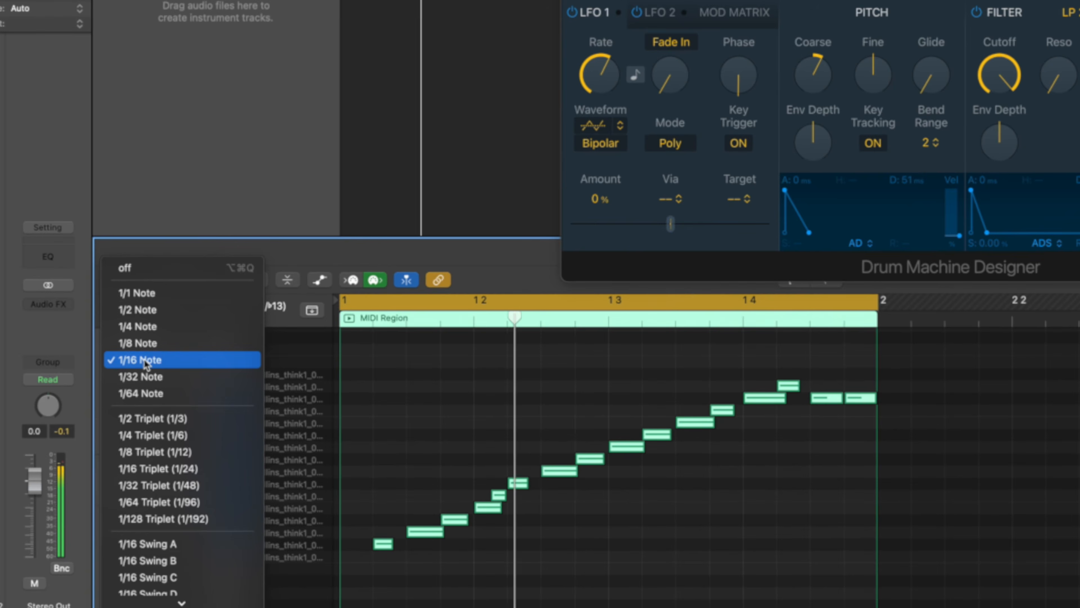
{"action": "left_click", "coordinate": [151, 341]}
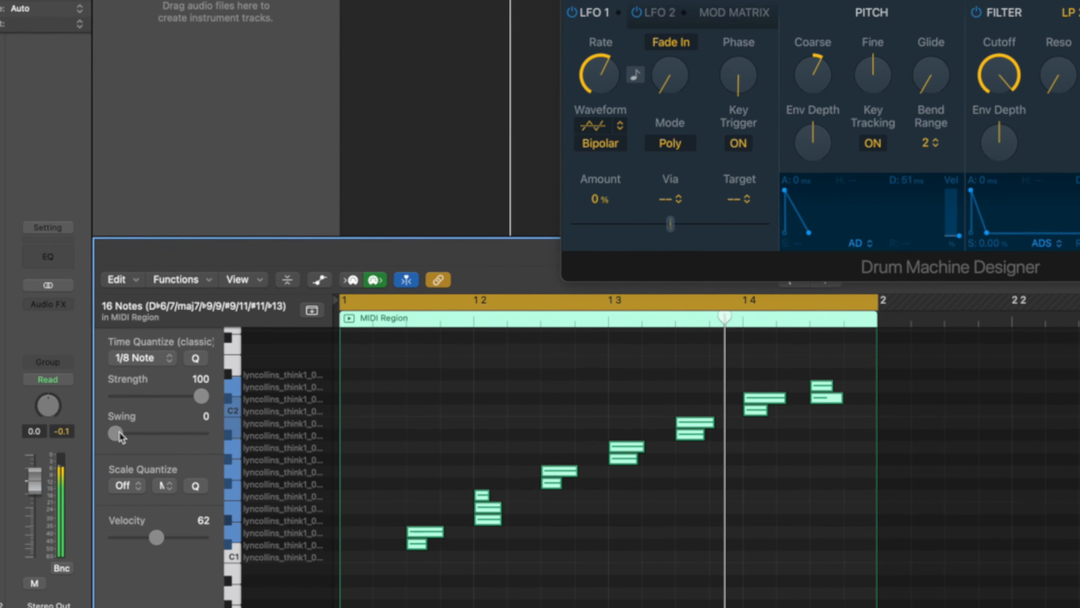
{"action": "left_click_drag", "start_coordinate": [119, 433], "coordinate": [155, 440]}
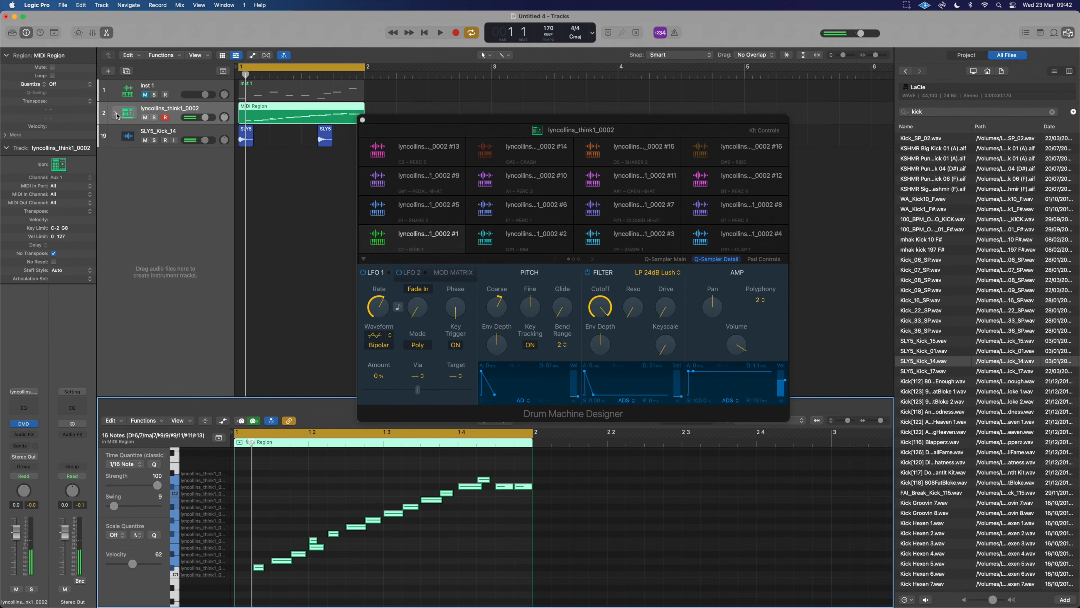
Expand the Drum Machine Designer stack and check its slice tracks against the MIDI region's notes to identify the snare slice.
{"action": "left_click", "coordinate": [116, 114]}
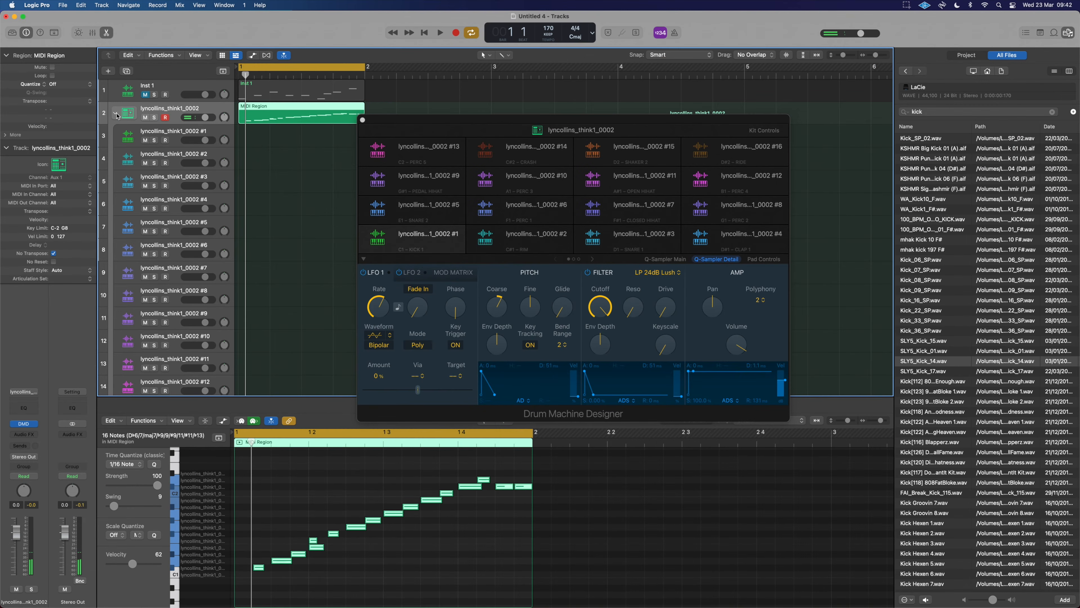
{"action": "left_click", "coordinate": [179, 200]}
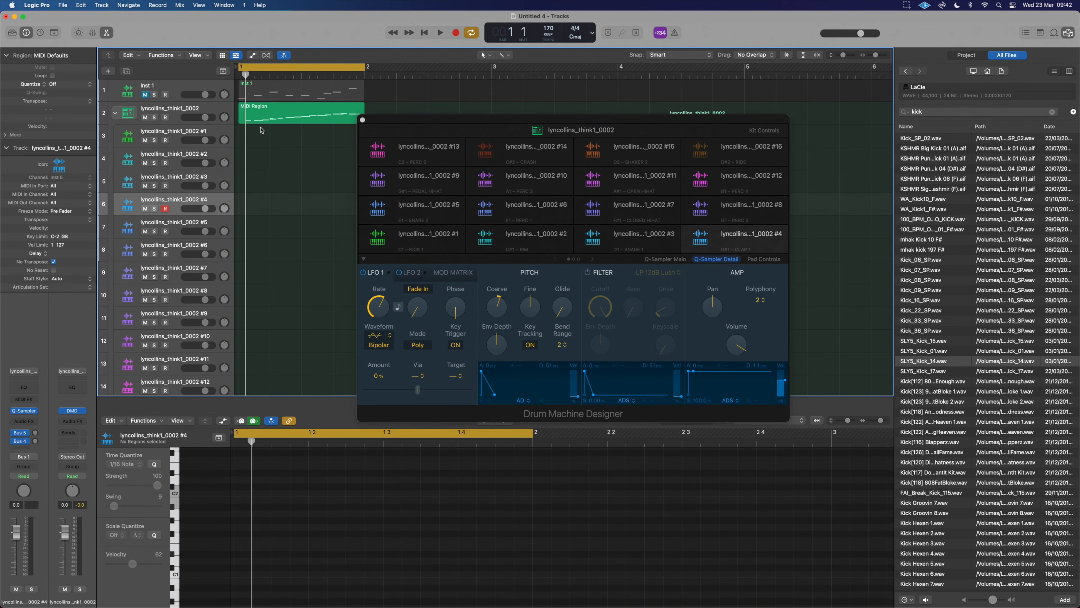
{"action": "left_click", "coordinate": [261, 119]}
{"action": "left_click", "coordinate": [220, 567]}
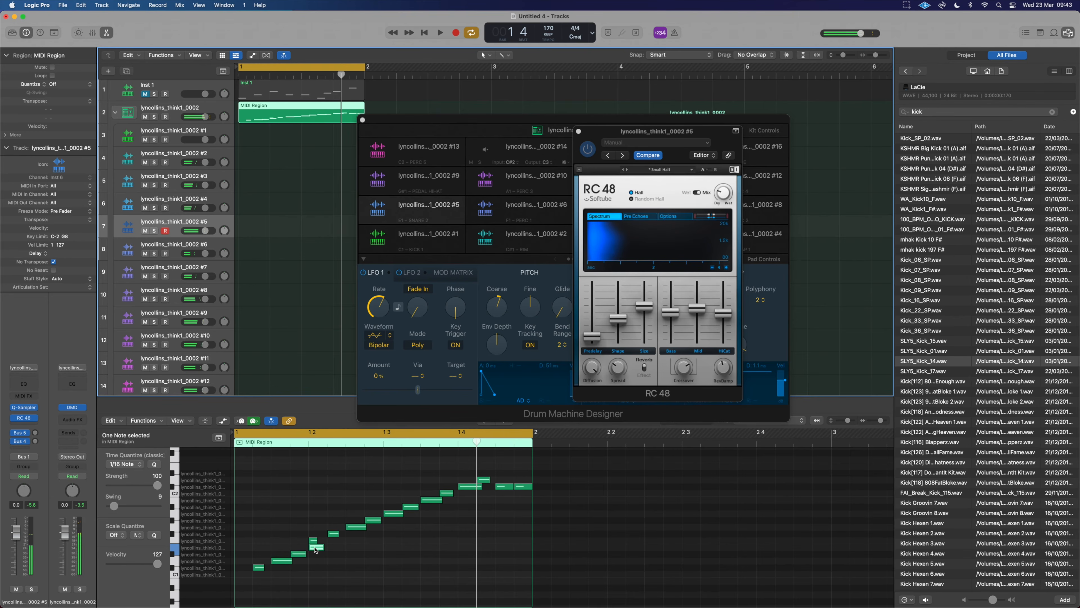
Copy the E1 snare note to a point past beat 3 in the MIDI region and select all the C#2 notes.
{"action": "left_click_drag", "start_coordinate": [315, 549], "coordinate": [422, 552]}
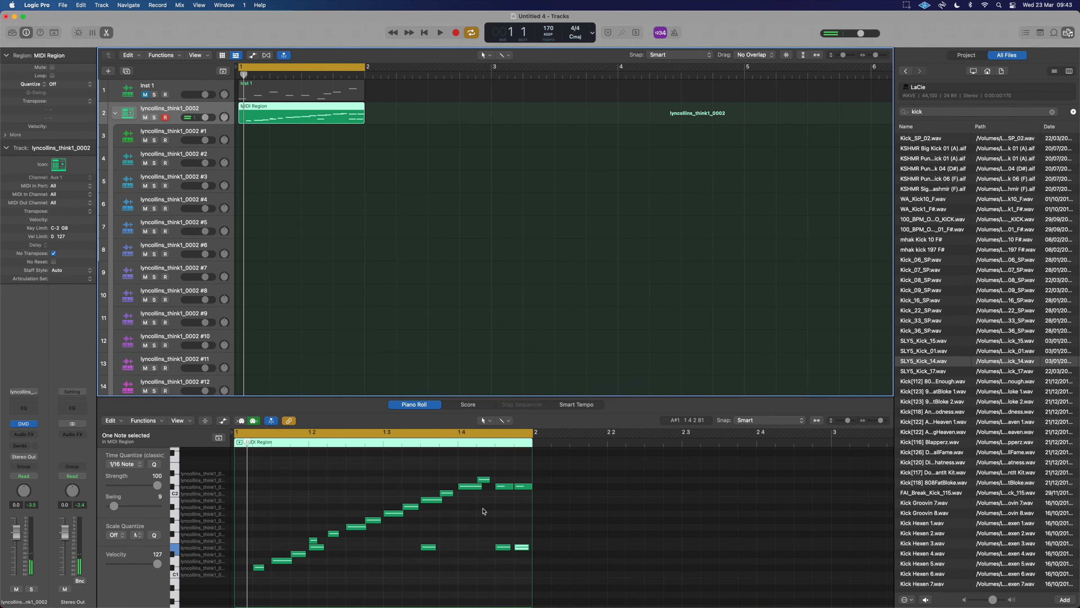
{"action": "left_click", "coordinate": [222, 488]}
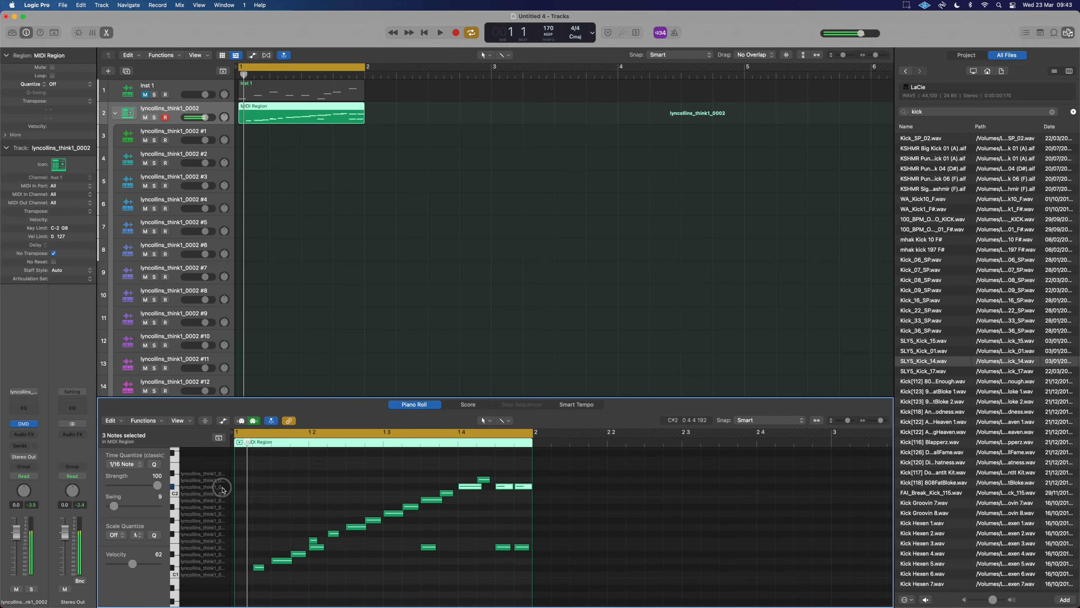
Route the slice #5 channel's output to Bus 2 in the Mixer and name the new aux channel Snare.
{"action": "key", "text": "x"}
{"action": "key", "text": "space"}
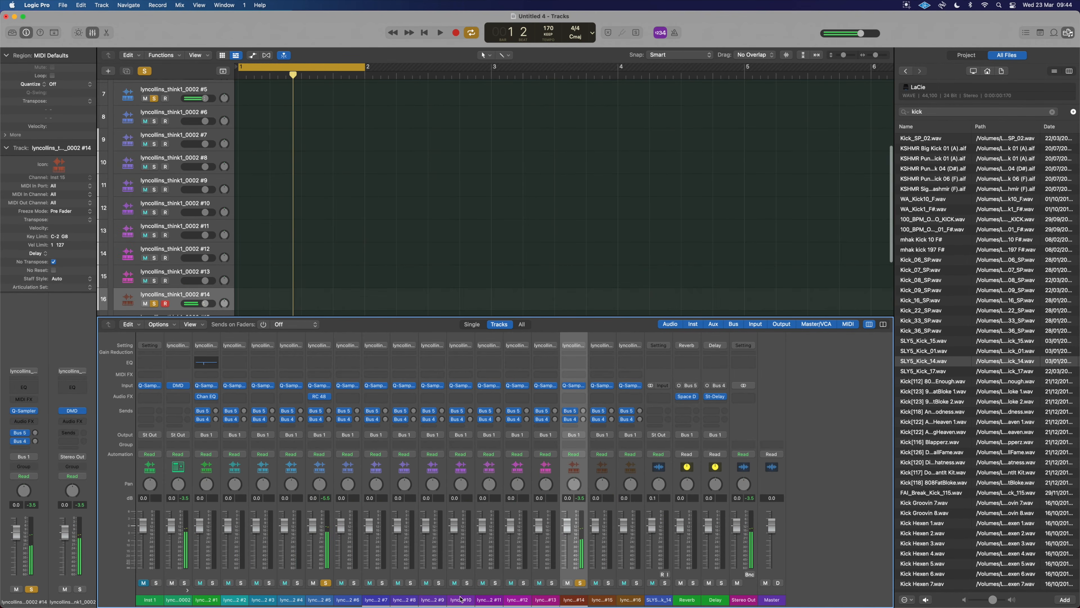
{"action": "left_click", "coordinate": [322, 599]}
{"action": "left_click", "coordinate": [319, 435]}
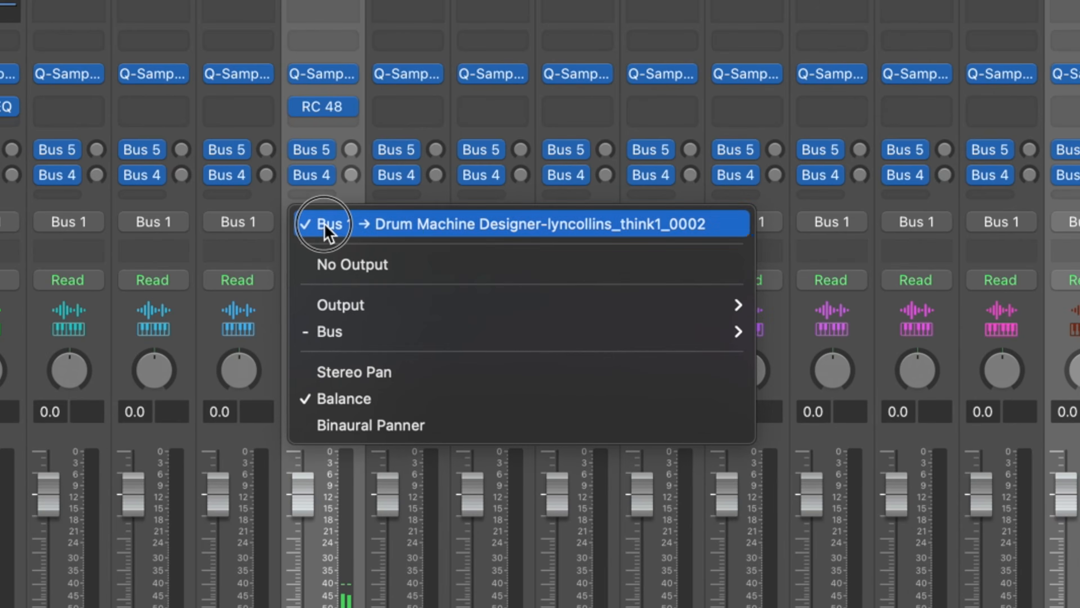
{"action": "mouse_move", "coordinate": [326, 473]}
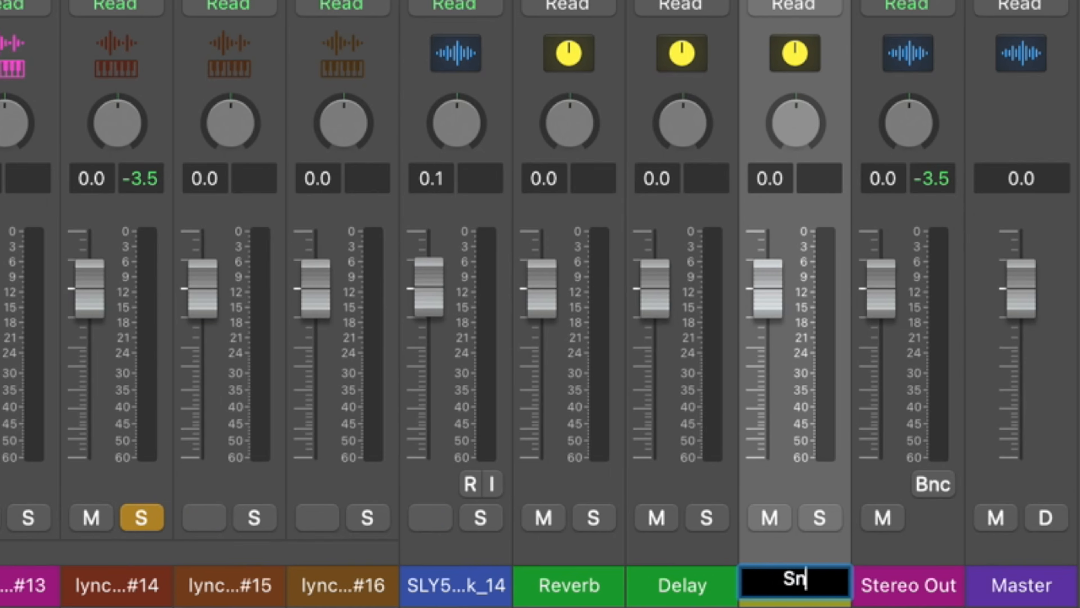
{"action": "key", "text": "Return"}
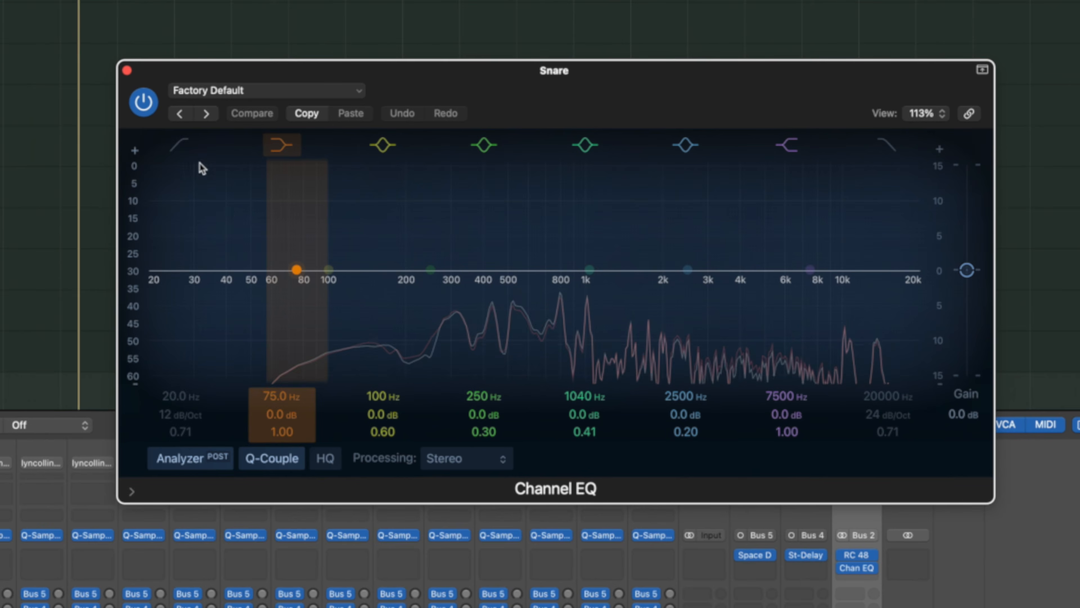
In the Snare channel's EQ, set a 12 dB/Oct low cut at 169 Hz and boost 296 Hz by 2.0 dB and the upper mids slightly.
{"action": "left_click", "coordinate": [181, 145]}
{"action": "left_click_drag", "start_coordinate": [153, 293], "coordinate": [386, 291]}
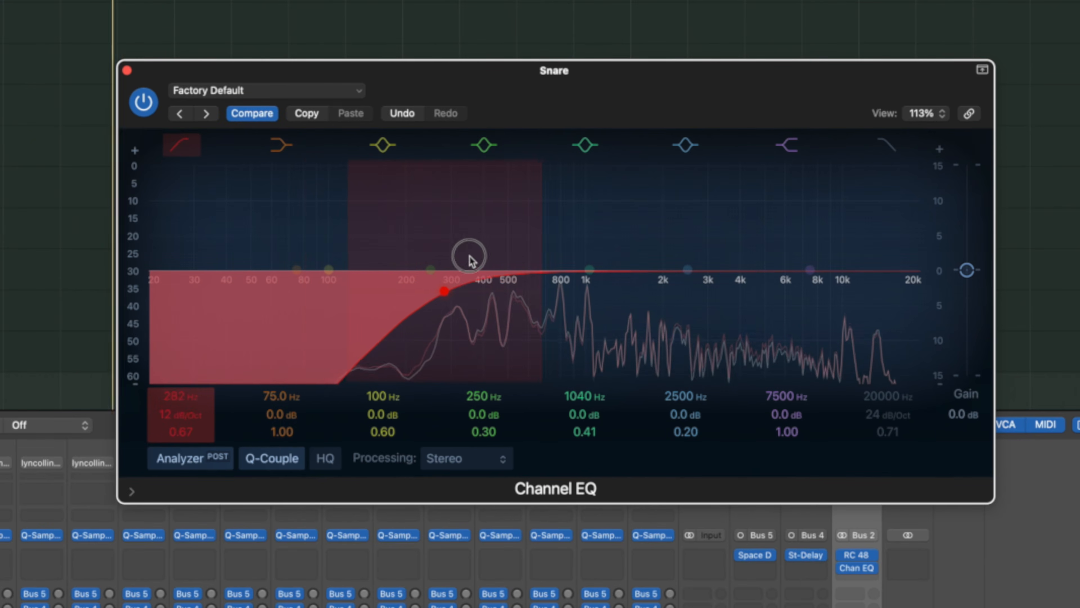
{"action": "left_click", "coordinate": [430, 269]}
{"action": "left_click_drag", "start_coordinate": [474, 269], "coordinate": [448, 253]}
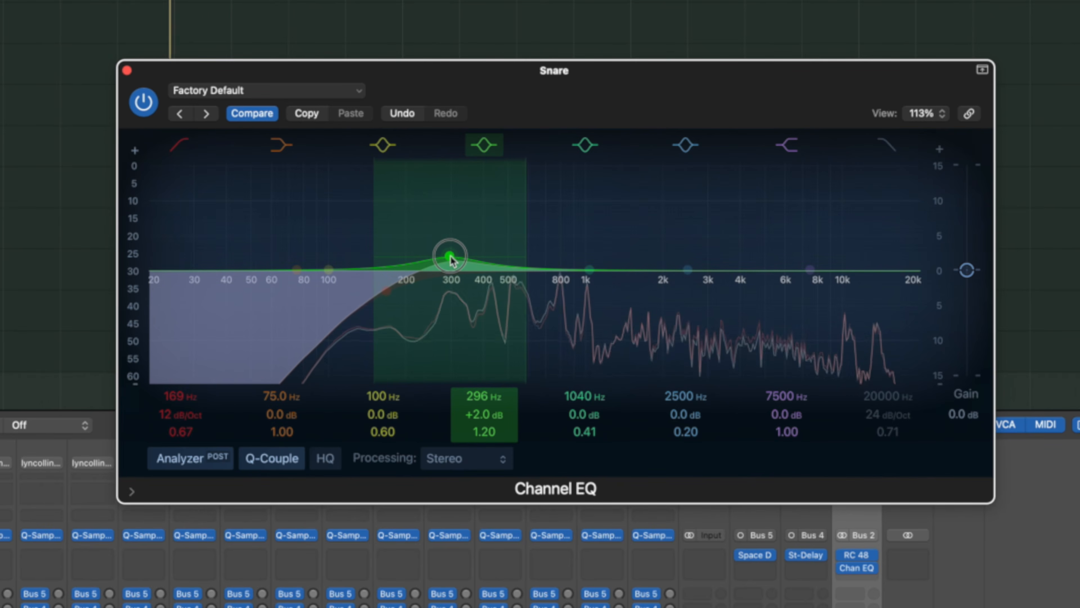
{"action": "mouse_move", "coordinate": [667, 266]}
{"action": "left_mouse_down"}
{"action": "mouse_move", "coordinate": [822, 209]}
{"action": "mouse_move", "coordinate": [768, 183]}
{"action": "mouse_move", "coordinate": [702, 196]}
{"action": "mouse_move", "coordinate": [639, 215]}
{"action": "mouse_move", "coordinate": [651, 225]}
{"action": "mouse_move", "coordinate": [648, 258]}
{"action": "left_mouse_up"}
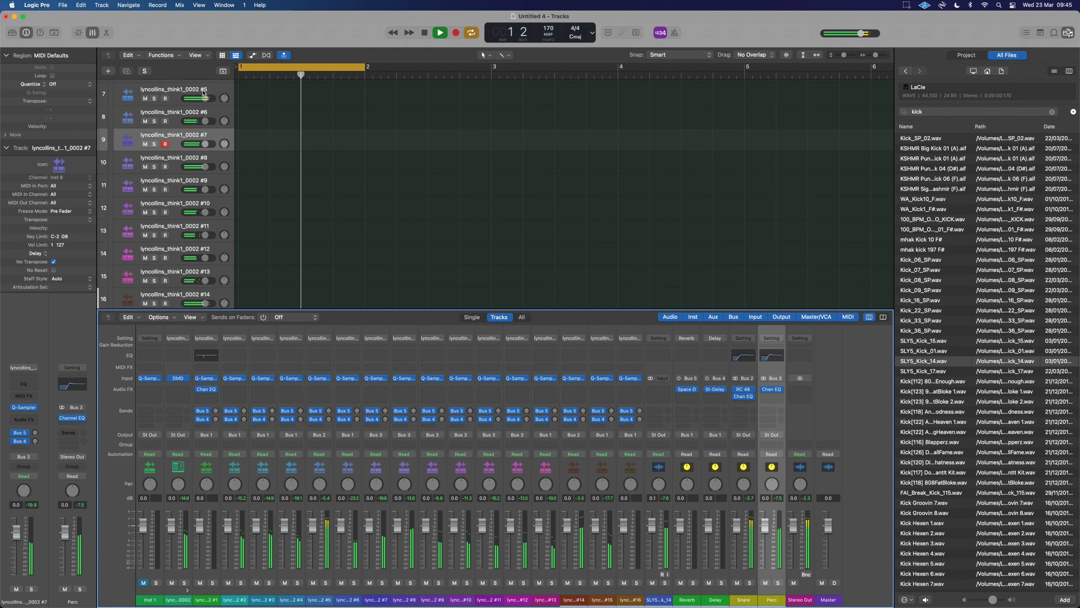
Collapse the Drum Machine Designer track stack in the arrangement.
{"action": "scroll", "coordinate": [136, 124], "scroll_direction": "up", "scroll_amount": 6}
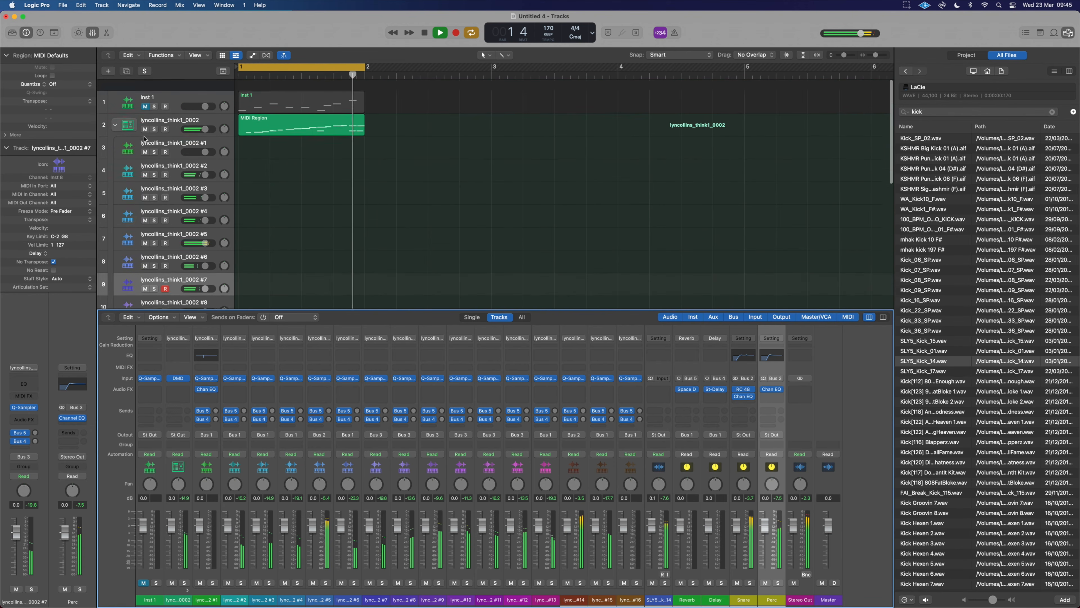
{"action": "left_click", "coordinate": [116, 113]}
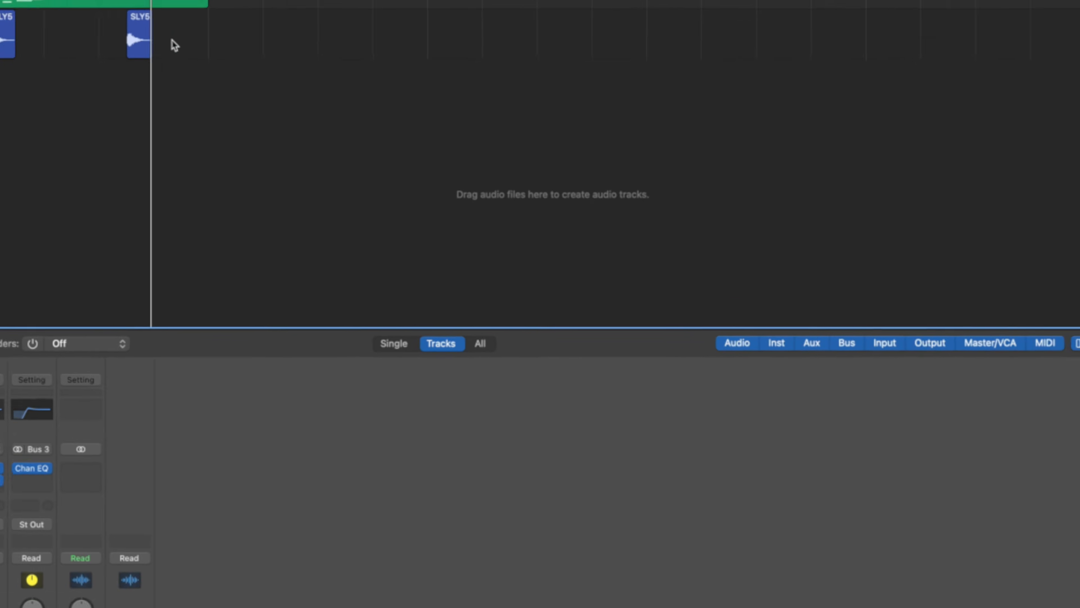
Create a Drummer track with the Songwriter genre, routed to Output 1 + 2.
{"action": "key", "text": "alt+super+n"}
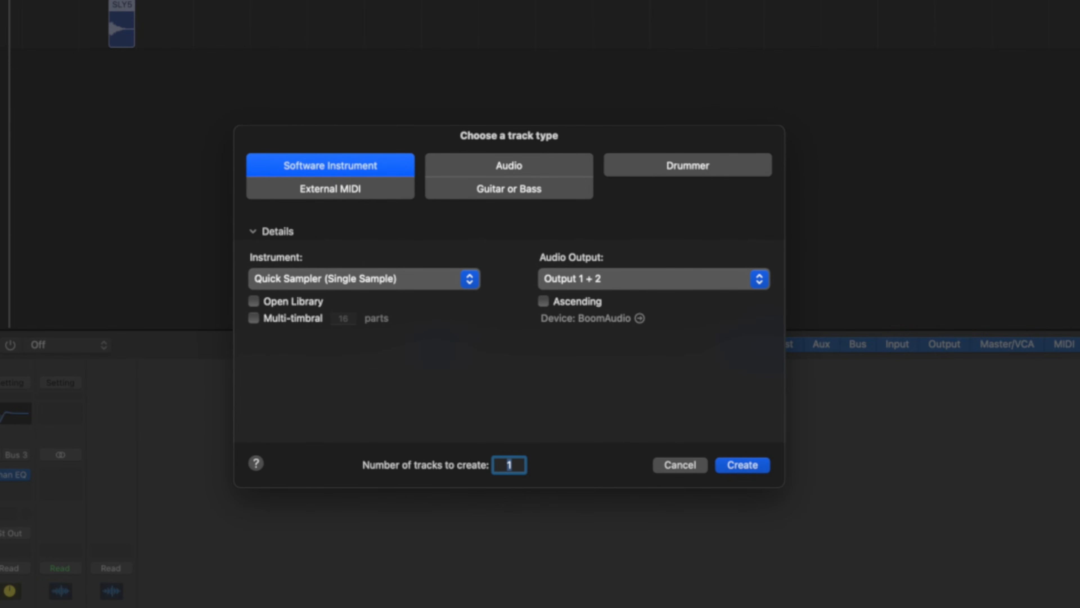
{"action": "left_click", "coordinate": [706, 168]}
{"action": "left_click", "coordinate": [356, 288]}
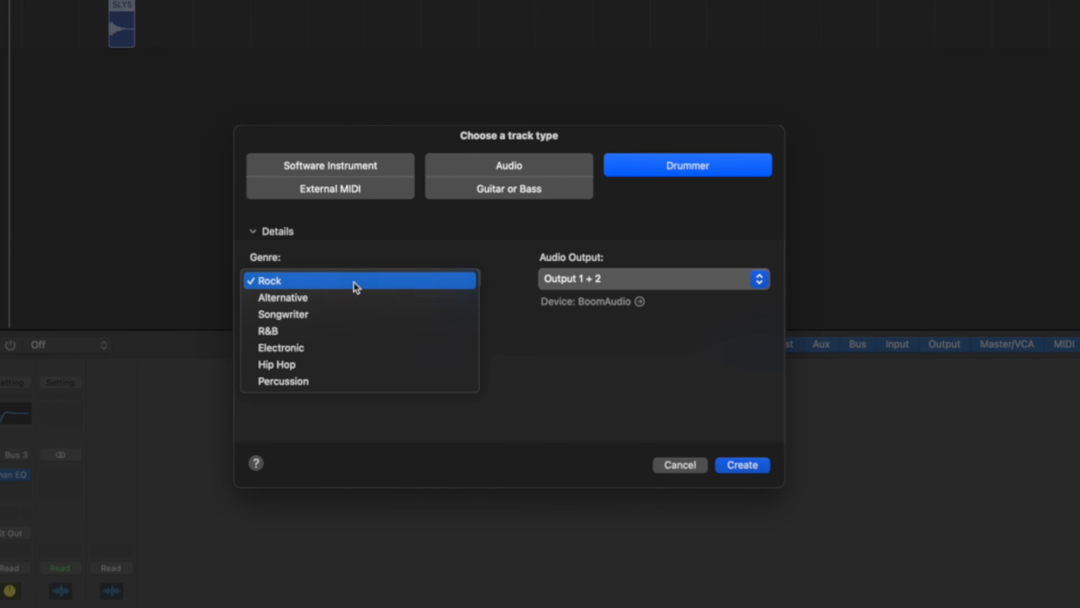
{"action": "left_click", "coordinate": [337, 315]}
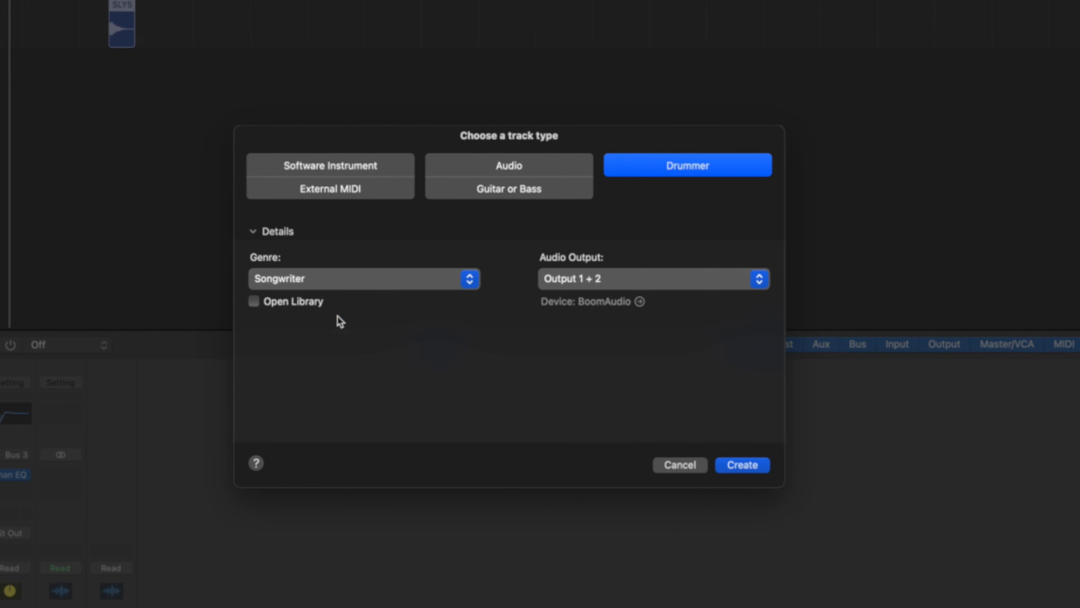
{"action": "left_click", "coordinate": [740, 465]}
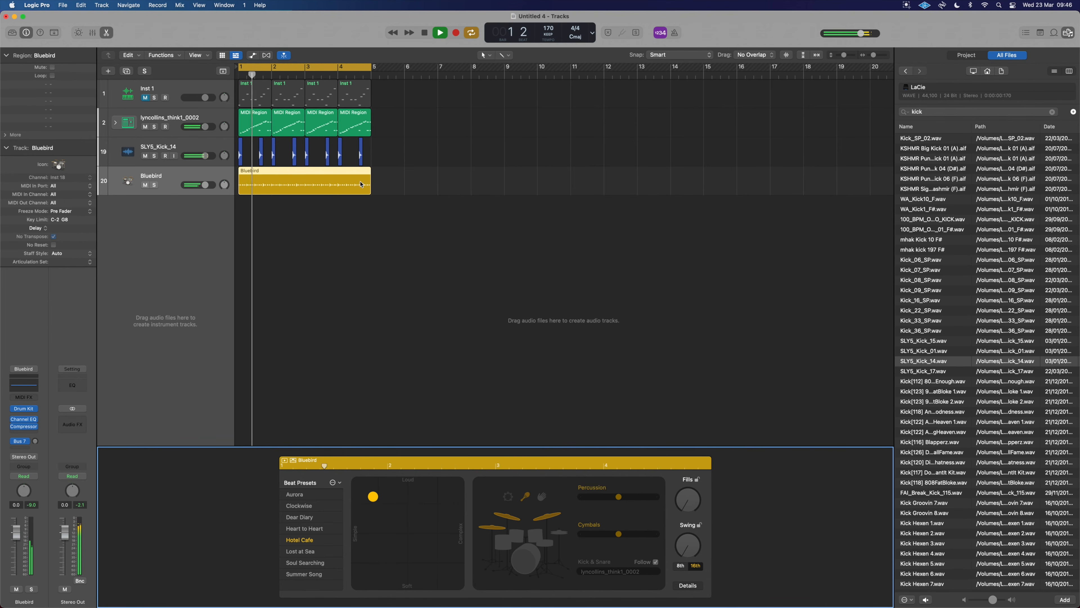
Delete the second kick region in each of bars 1, 2 and 3 on the SLY5_Kick_14 track.
{"action": "left_click", "coordinate": [260, 155]}
{"action": "key", "text": "Delete"}
{"action": "left_click", "coordinate": [288, 152]}
{"action": "left_click", "coordinate": [294, 147]}
{"action": "key", "text": "Delete"}
{"action": "left_click", "coordinate": [327, 147]}
{"action": "key", "text": "Delete"}
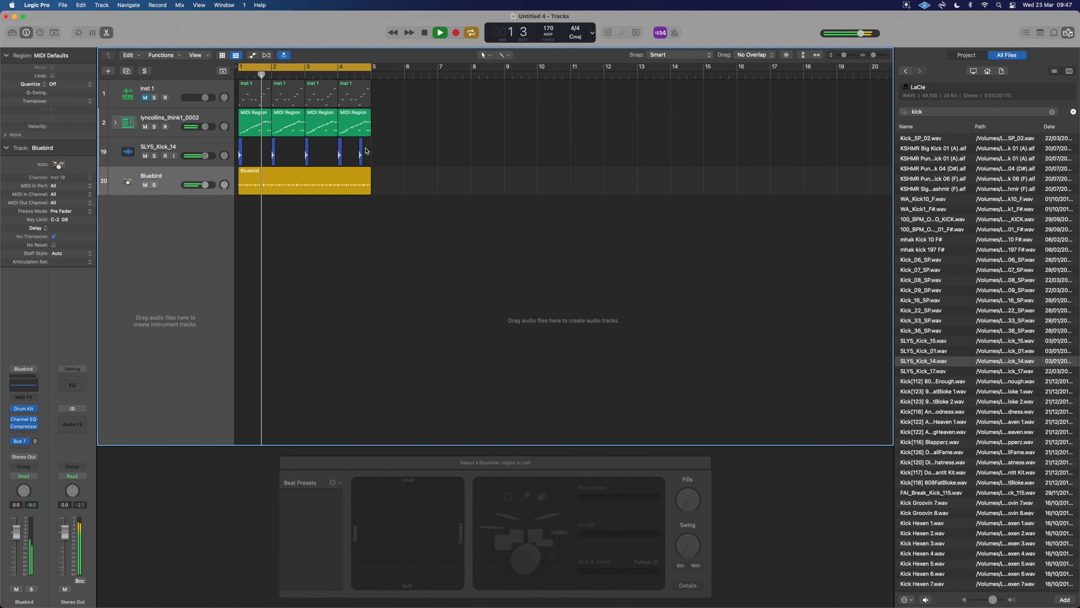
{"action": "key", "text": "super+Right"}
{"action": "key", "text": "super+Right"}
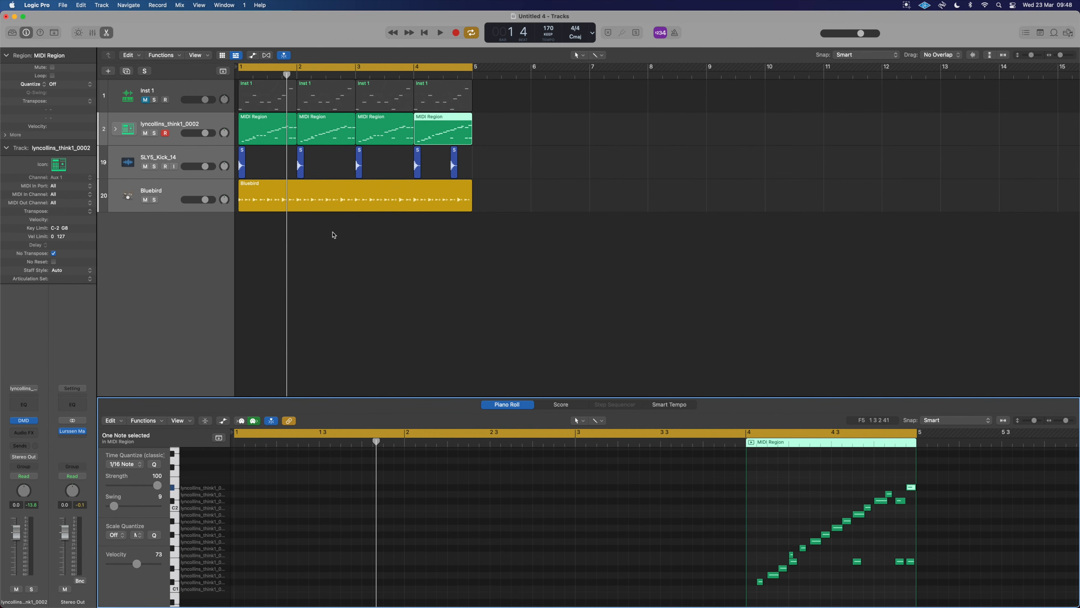